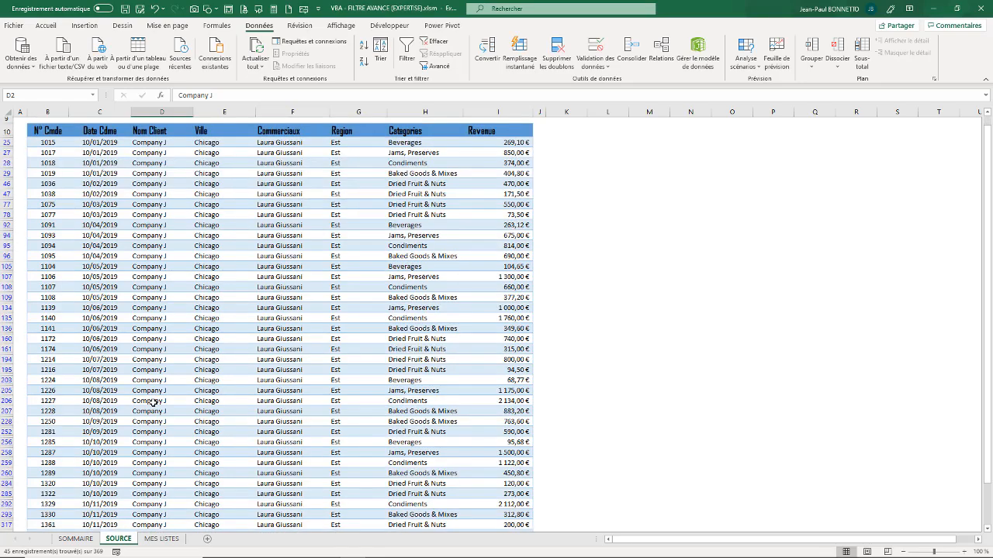
Step: Enter >=1000 as the Revenue criterion in I2 and run an in-place advanced filter on B10:I379 with criteria range B1:I2
{"action": "scroll", "coordinate": [156, 318], "scroll_direction": "up", "scroll_amount": 5}
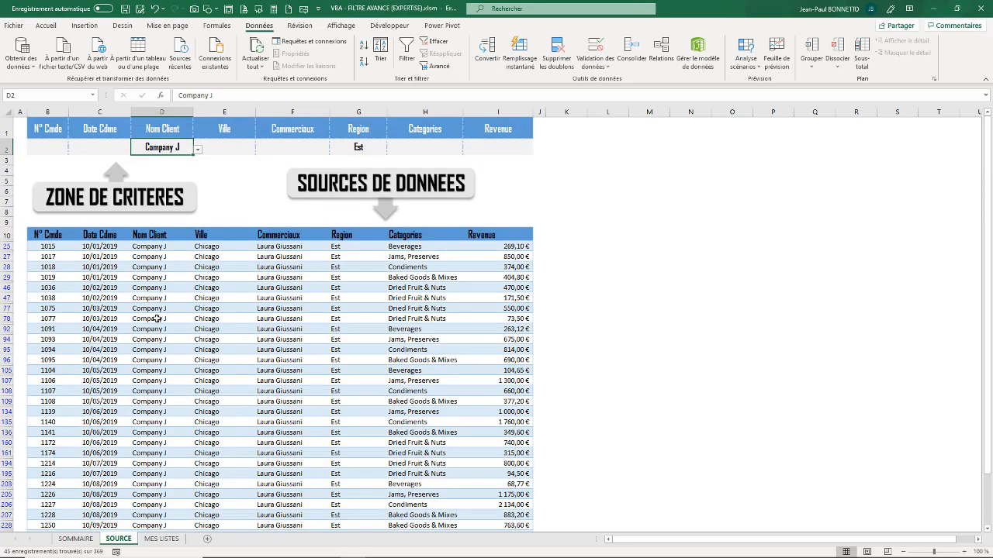
{"action": "left_click", "coordinate": [499, 148]}
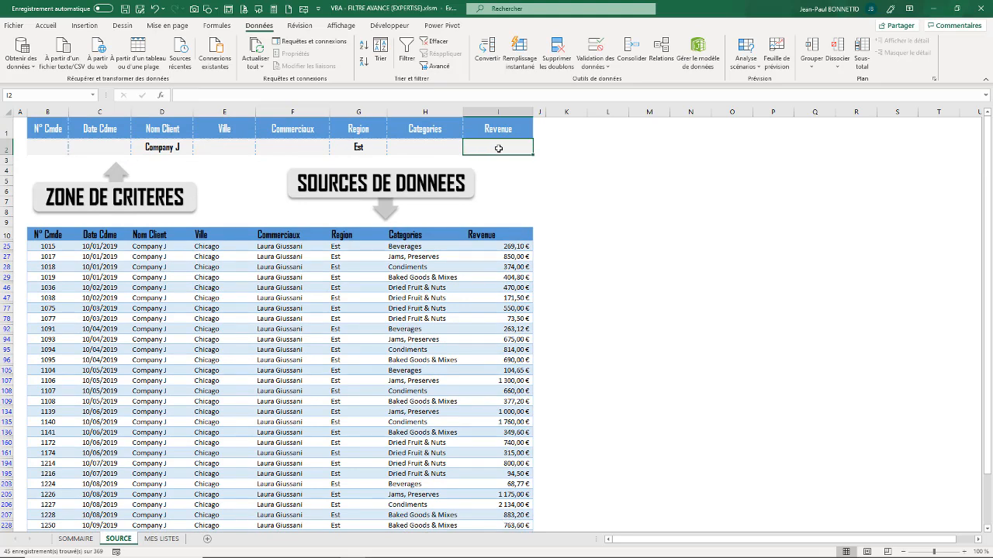
{"action": "type", "text": "="}
{"action": "key", "text": "BackSpace"}
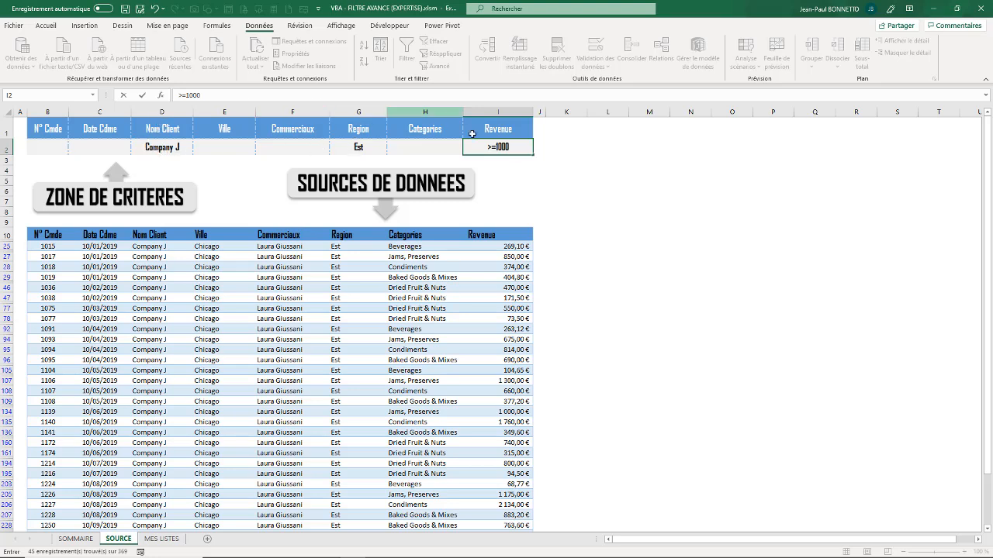
{"action": "left_click", "coordinate": [514, 266]}
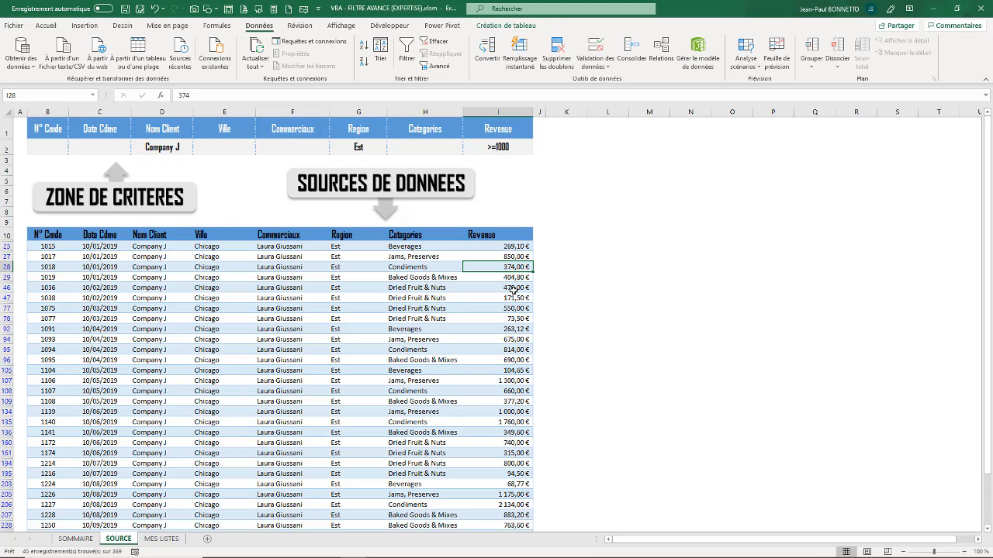
{"action": "left_click", "coordinate": [436, 66]}
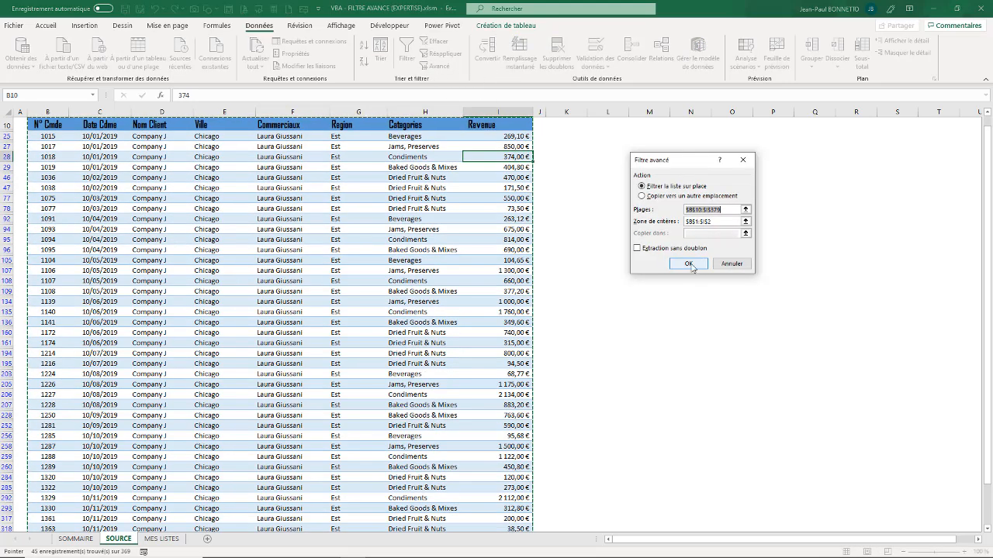
{"action": "left_click", "coordinate": [689, 263]}
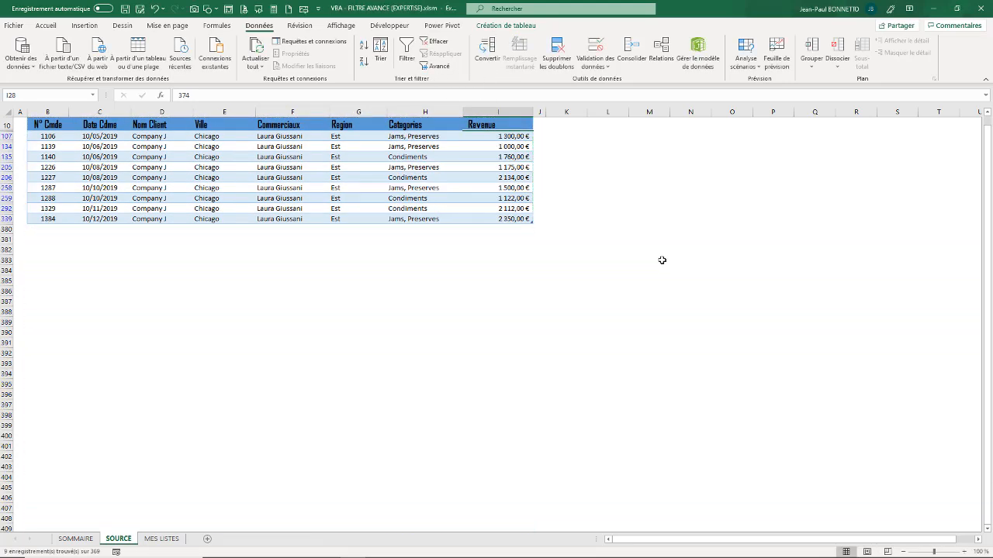
{"action": "scroll", "coordinate": [434, 214], "scroll_direction": "up", "scroll_amount": 3}
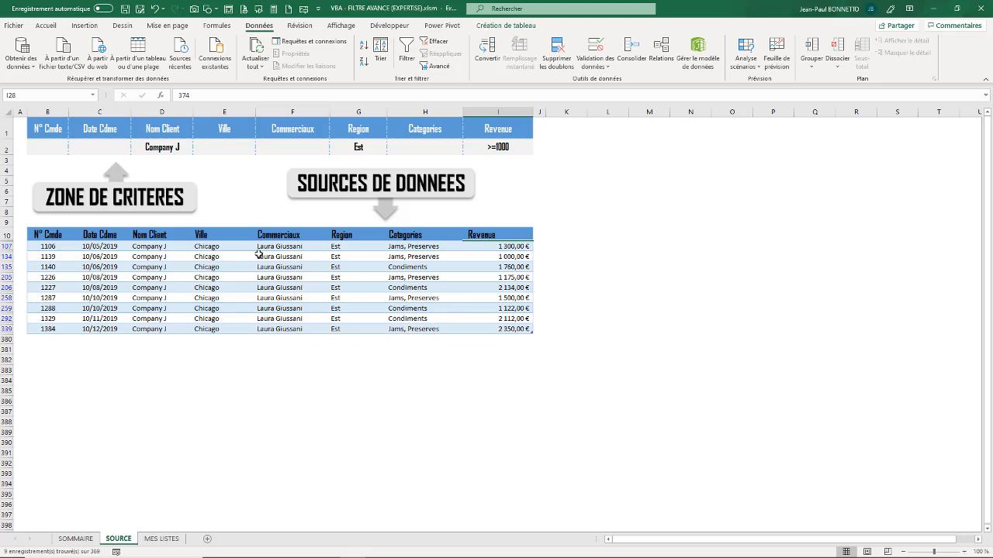
Step: Change the Revenue criterion to >=2000 and rerun the advanced filter on the source list in place
{"action": "left_click", "coordinate": [491, 145]}
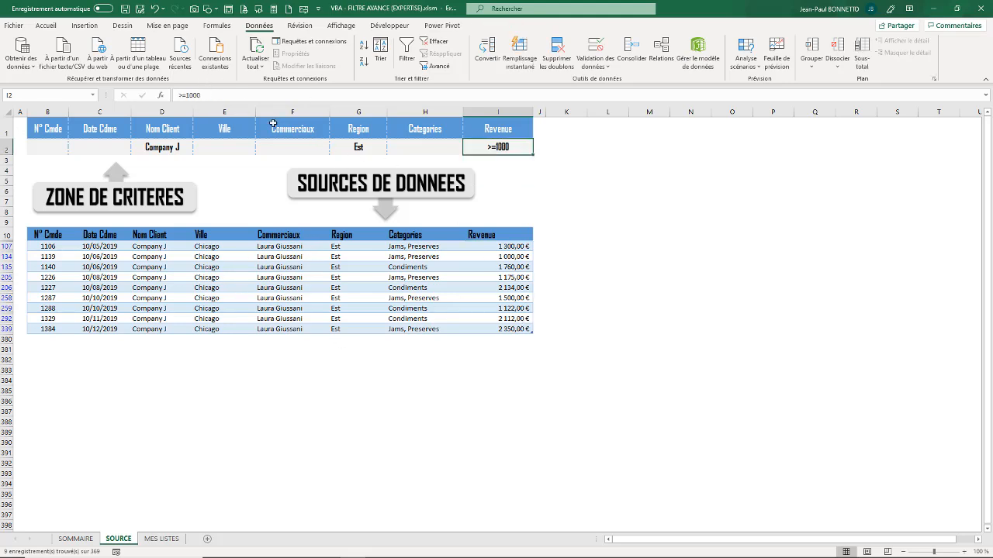
{"action": "left_click_drag", "start_coordinate": [220, 95], "coordinate": [185, 95]}
{"action": "type", "text": "2000"}
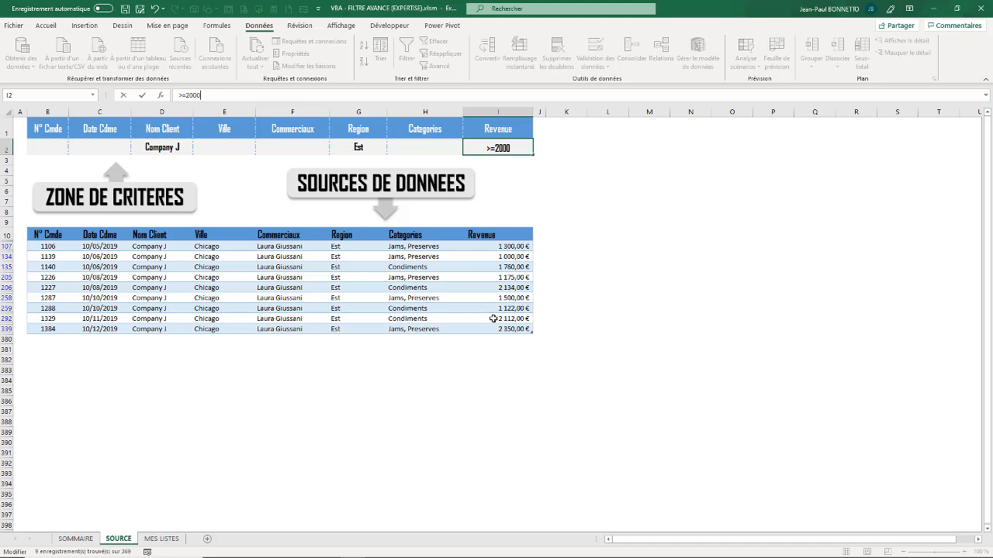
{"action": "left_click", "coordinate": [253, 264]}
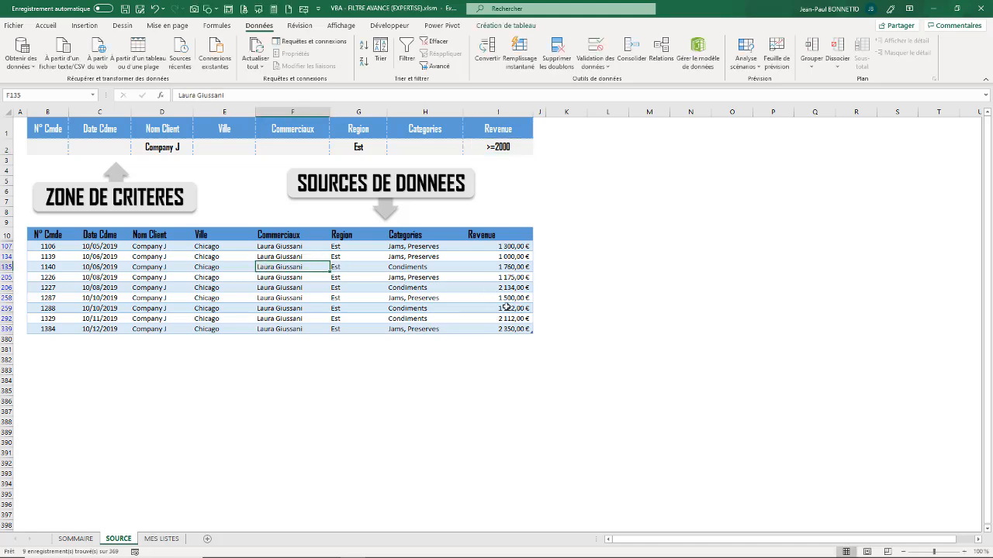
{"action": "left_click", "coordinate": [436, 66]}
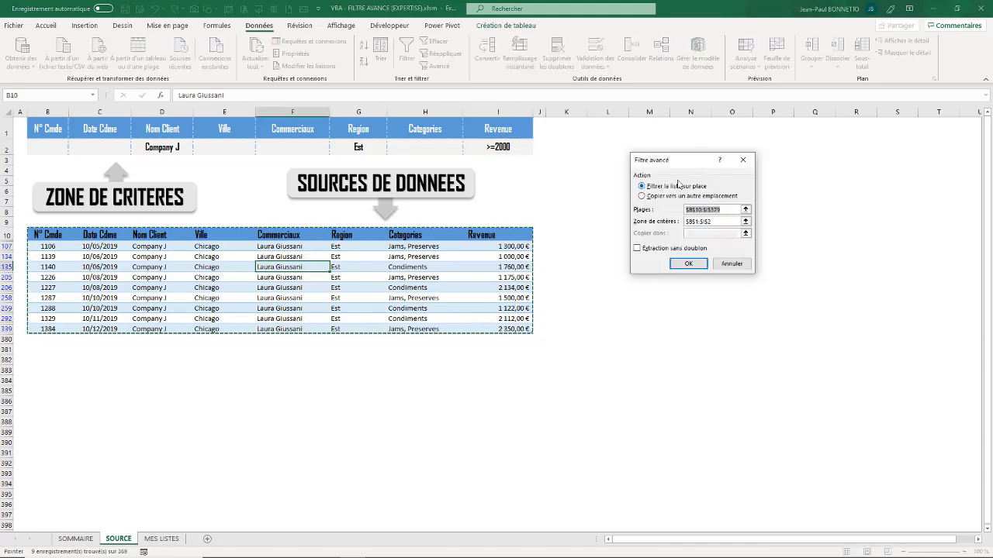
{"action": "left_click", "coordinate": [689, 263]}
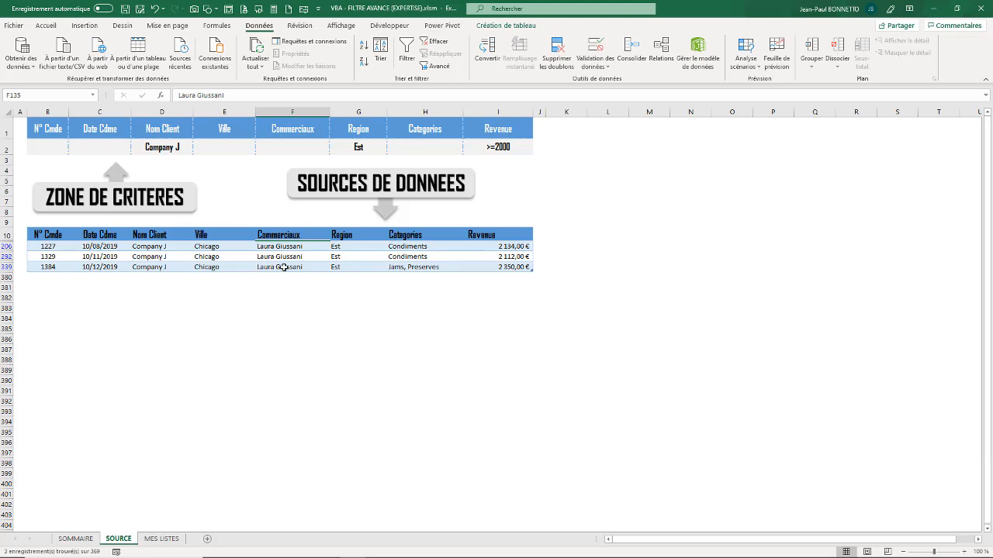
Step: Clear the Revenue and Region criteria in row 2 and reapply the advanced filter in place
{"action": "left_click", "coordinate": [497, 147]}
{"action": "key", "text": "Delete"}
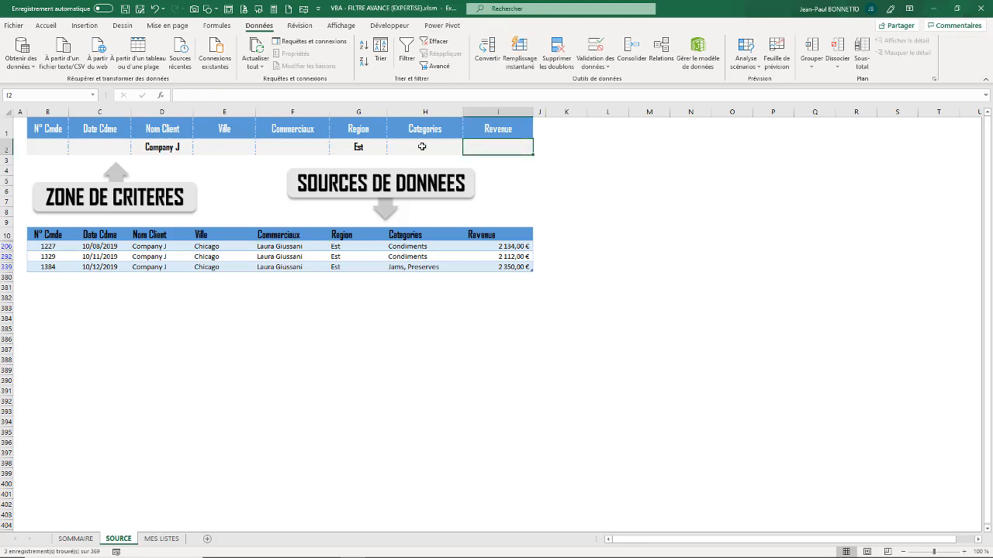
{"action": "left_click", "coordinate": [360, 147]}
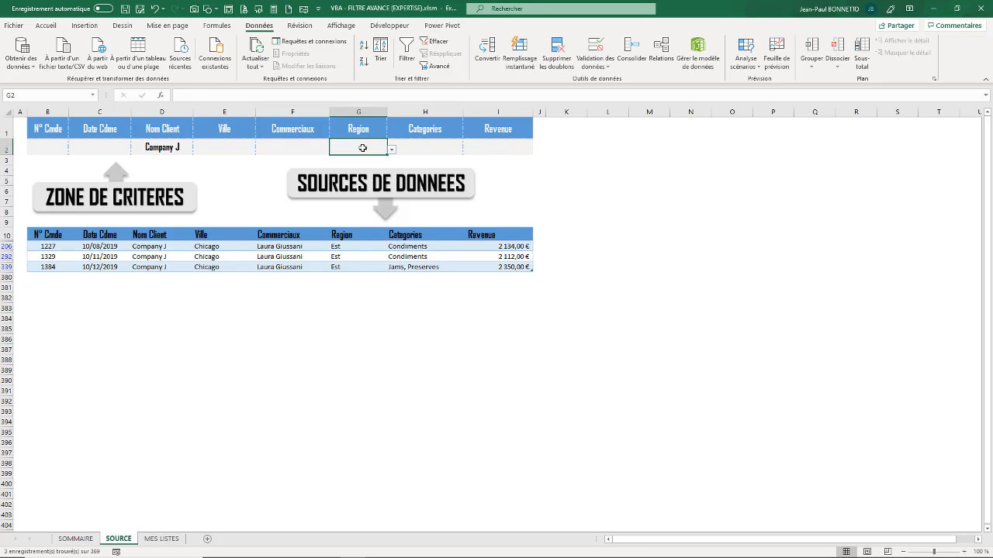
{"action": "left_click", "coordinate": [439, 66]}
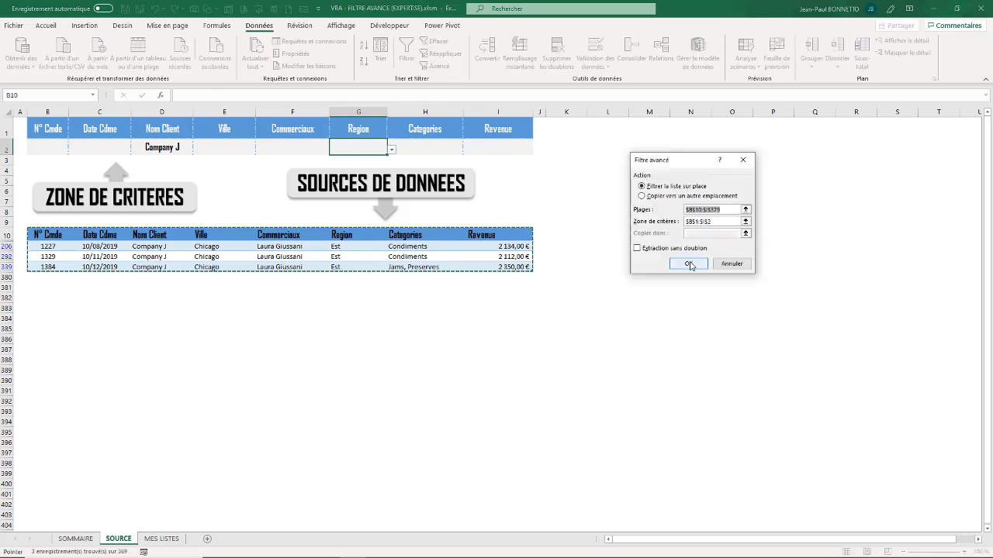
{"action": "left_click", "coordinate": [689, 262]}
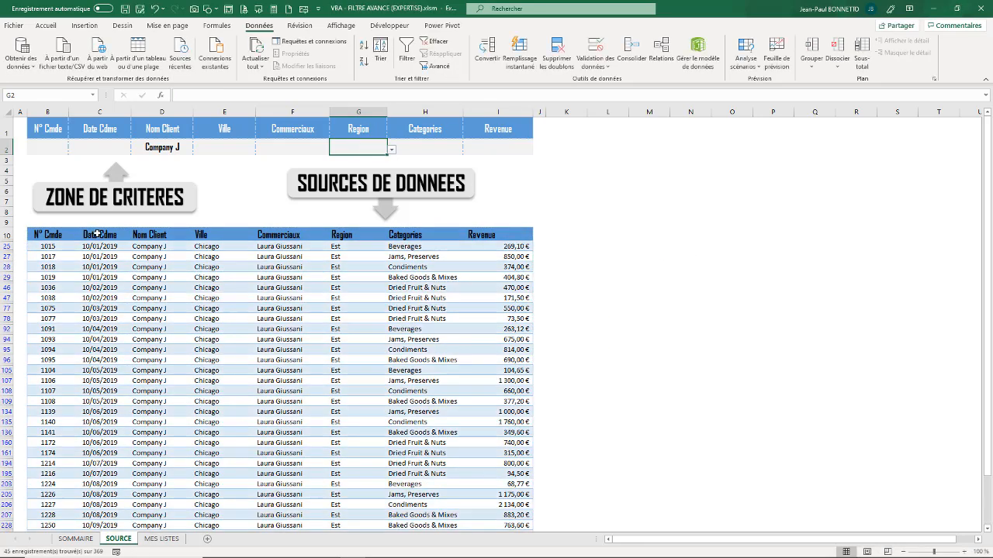
Step: Examine the filtered source records and compare them with the Nom Client criterion in D2
{"action": "scroll", "coordinate": [159, 279], "scroll_direction": "down", "scroll_amount": 8}
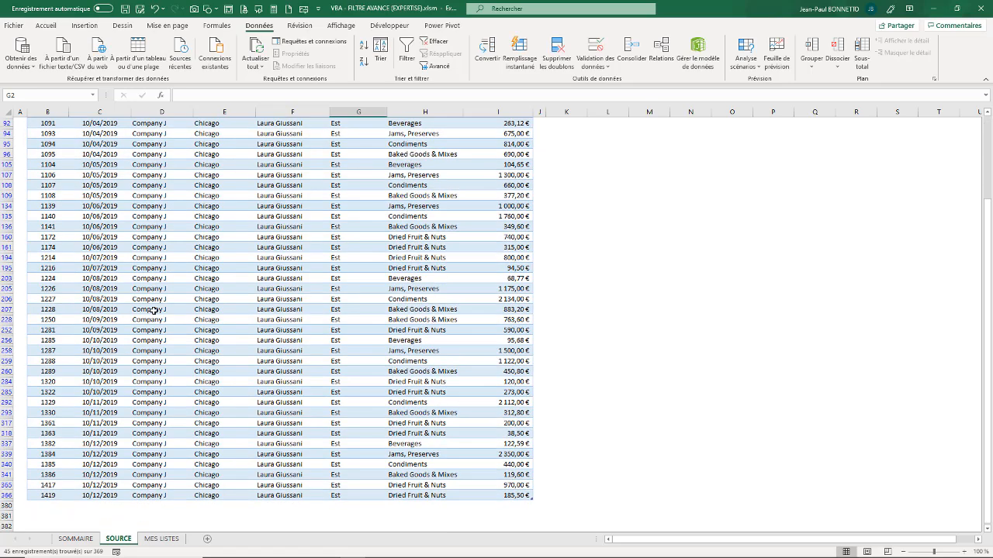
{"action": "scroll", "coordinate": [154, 309], "scroll_direction": "up", "scroll_amount": 3}
{"action": "scroll", "coordinate": [153, 309], "scroll_direction": "up", "scroll_amount": 5}
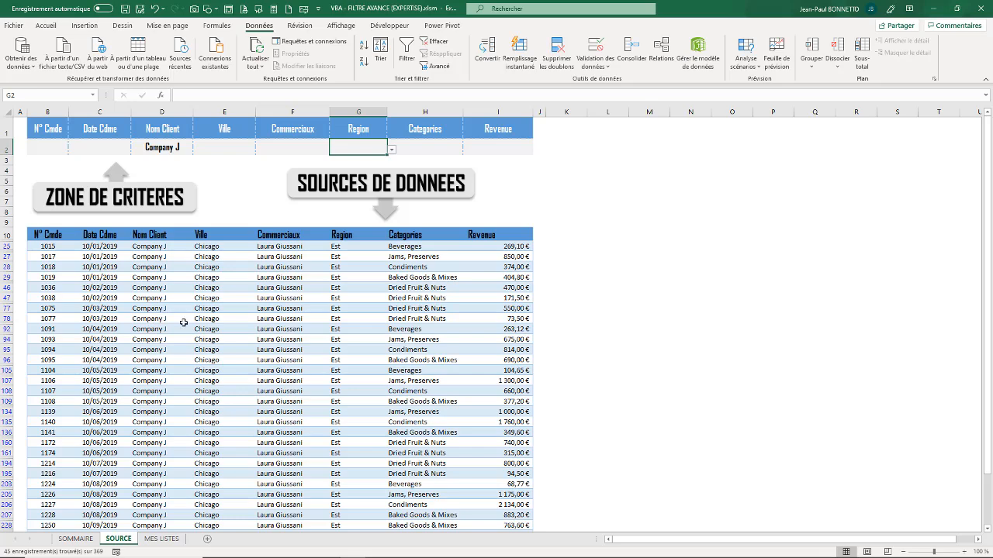
{"action": "scroll", "coordinate": [156, 284], "scroll_direction": "down", "scroll_amount": 5}
{"action": "scroll", "coordinate": [156, 284], "scroll_direction": "up", "scroll_amount": 5}
{"action": "left_click", "coordinate": [167, 147]}
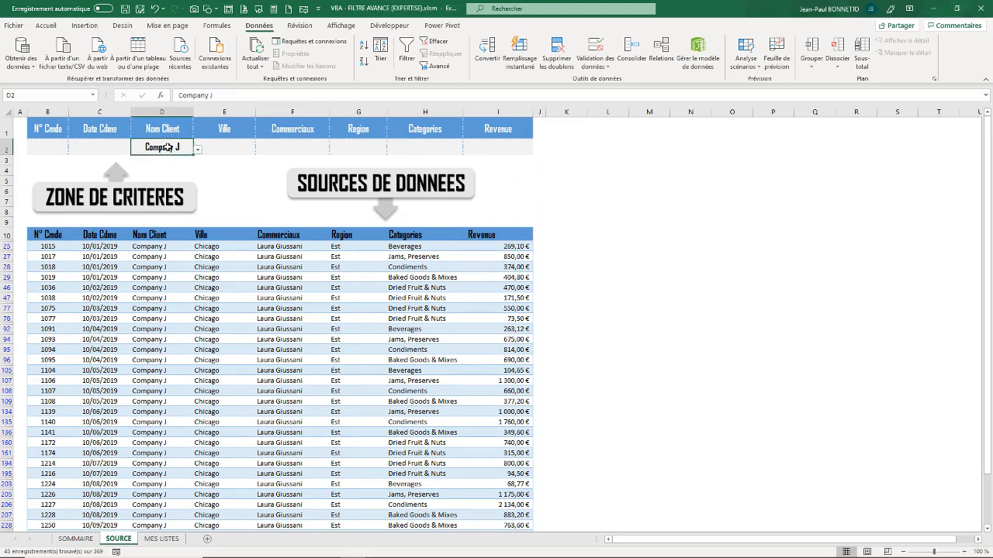
{"action": "scroll", "coordinate": [152, 275], "scroll_direction": "down", "scroll_amount": 3}
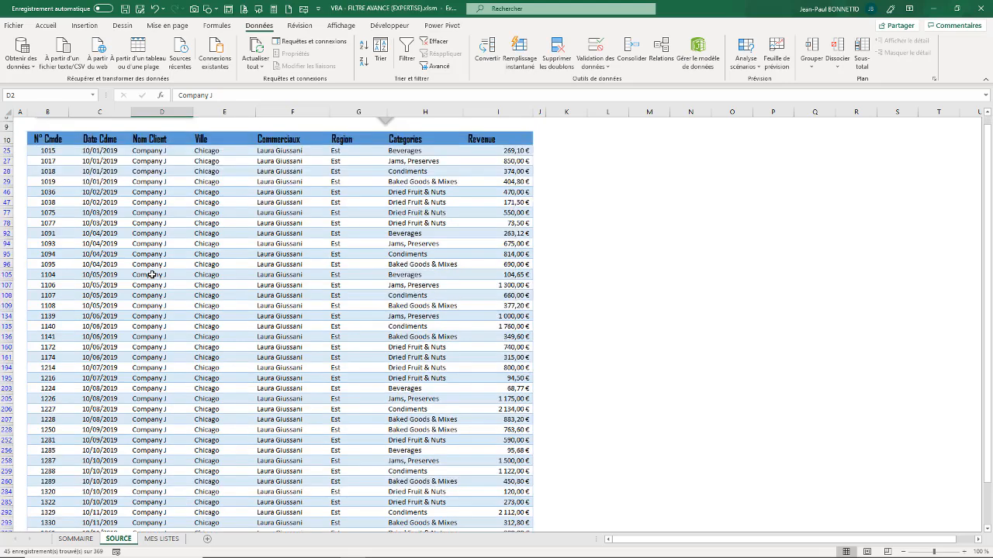
{"action": "scroll", "coordinate": [152, 275], "scroll_direction": "up", "scroll_amount": 3}
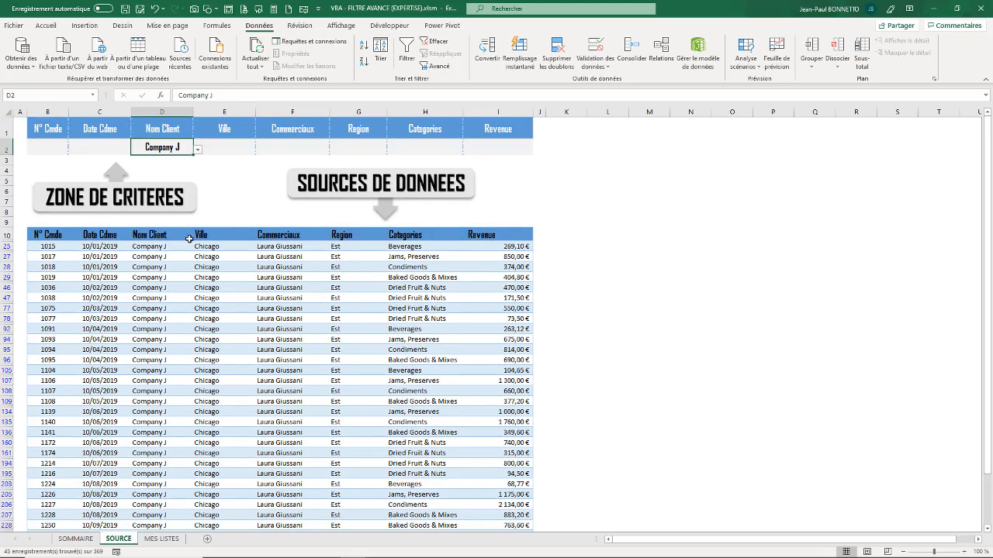
Step: Try to enter =>1000 as the Revenue criterion in I2, accepting the suggested formula correction
{"action": "left_click", "coordinate": [489, 146]}
{"action": "type", "text": "="}
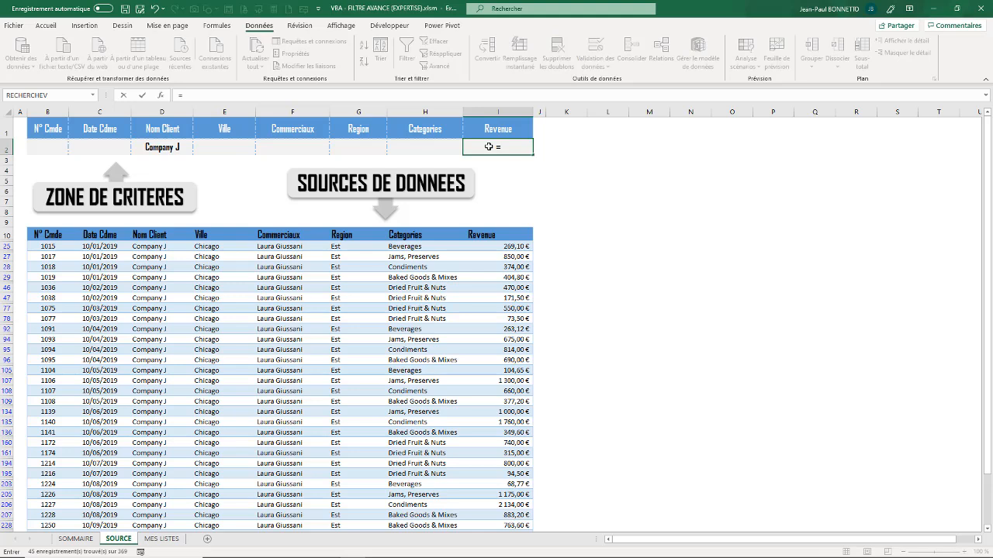
{"action": "type", "text": ">1000"}
{"action": "left_click", "coordinate": [356, 318]}
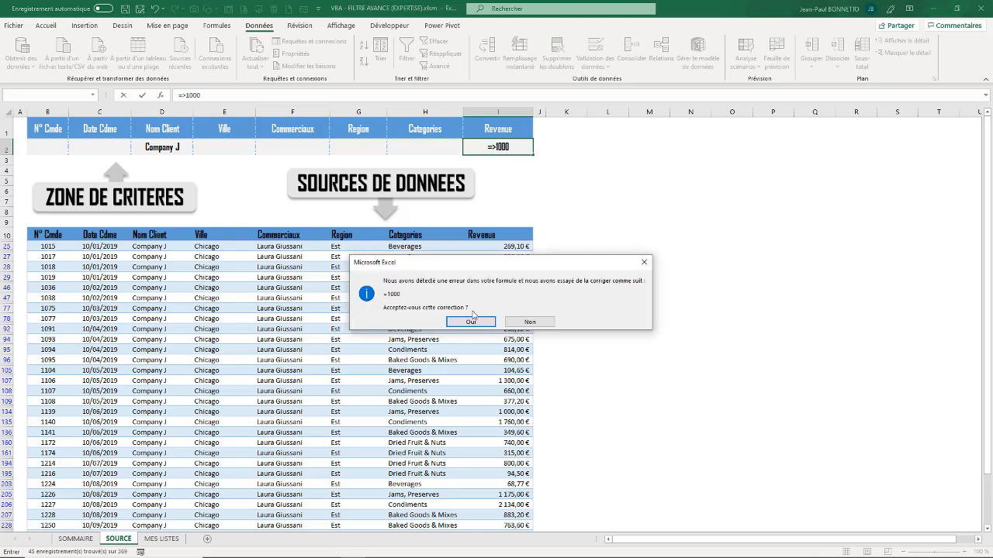
{"action": "left_click", "coordinate": [473, 319]}
Step: Set the Revenue criterion in I2 to >=1000 and filter the source list in place with the advanced filter
{"action": "left_click", "coordinate": [490, 147]}
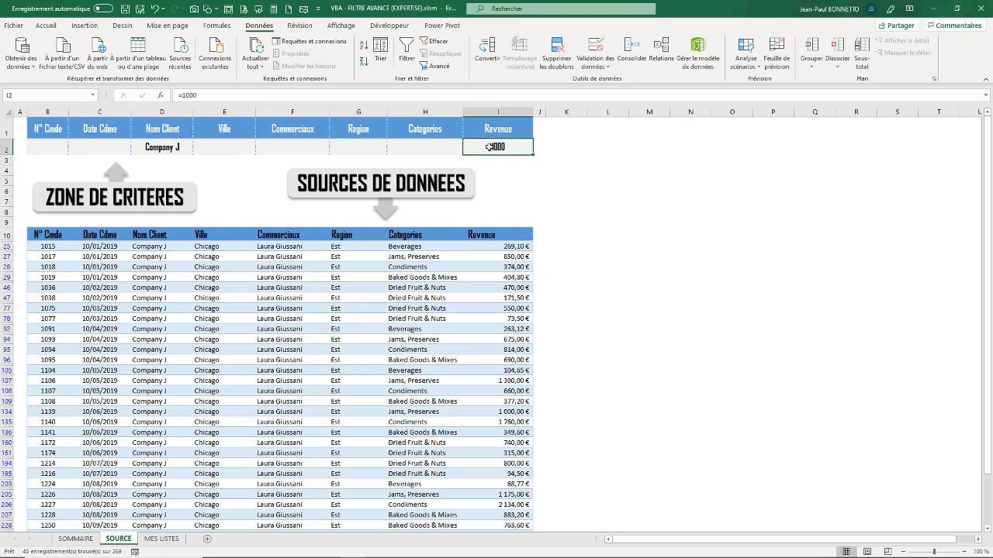
{"action": "type", "text": ">=1"}
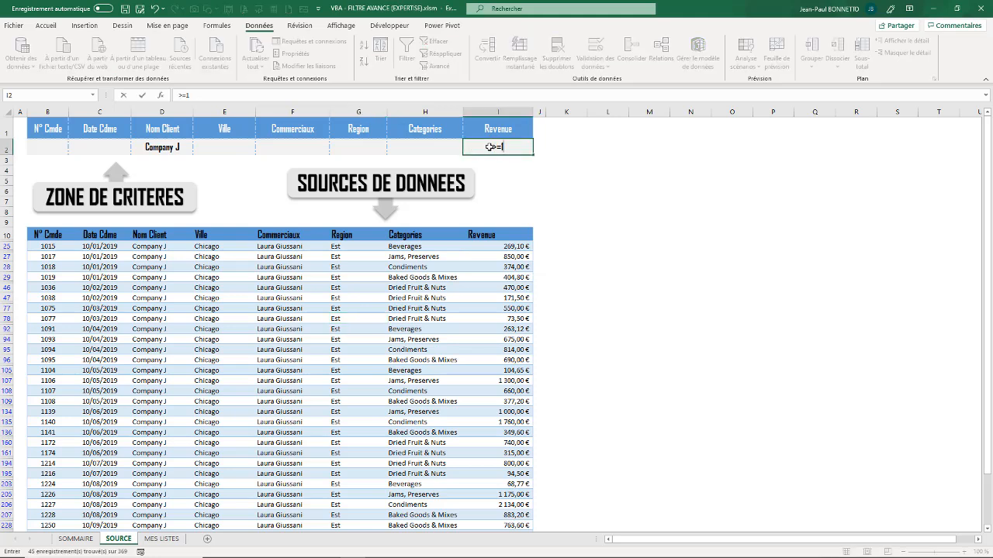
{"action": "type", "text": "000"}
{"action": "left_click", "coordinate": [351, 329]}
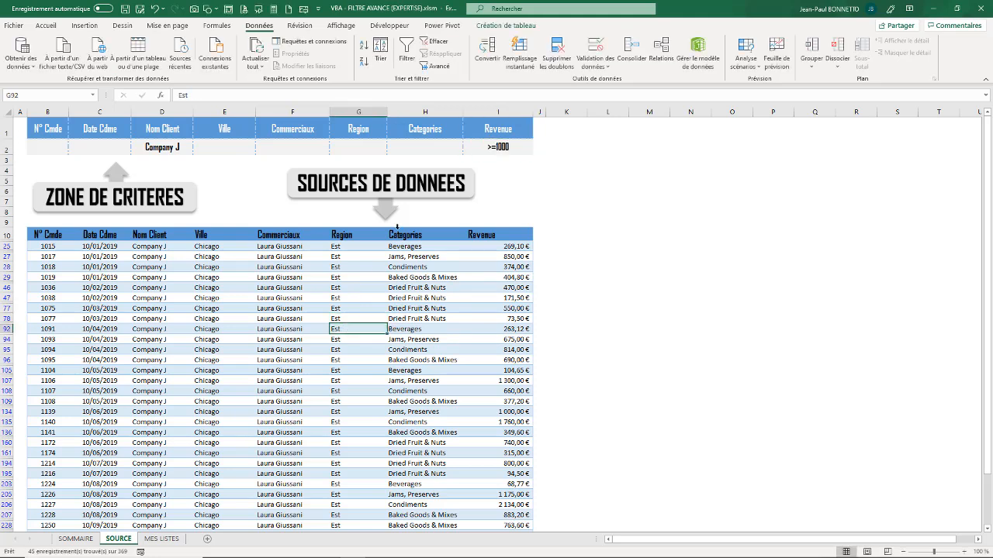
{"action": "left_click", "coordinate": [438, 67]}
{"action": "left_click", "coordinate": [687, 264]}
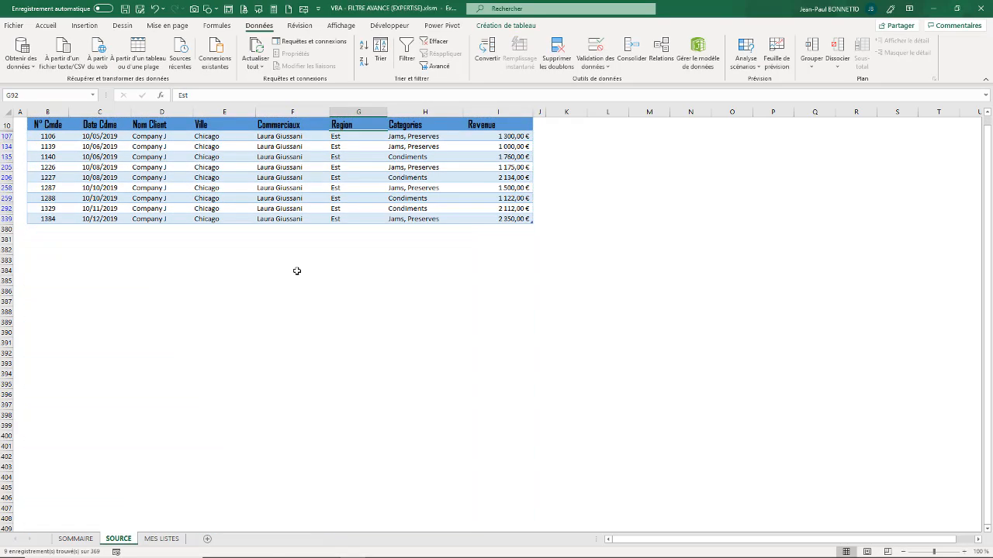
{"action": "scroll", "coordinate": [228, 164], "scroll_direction": "up", "scroll_amount": 3}
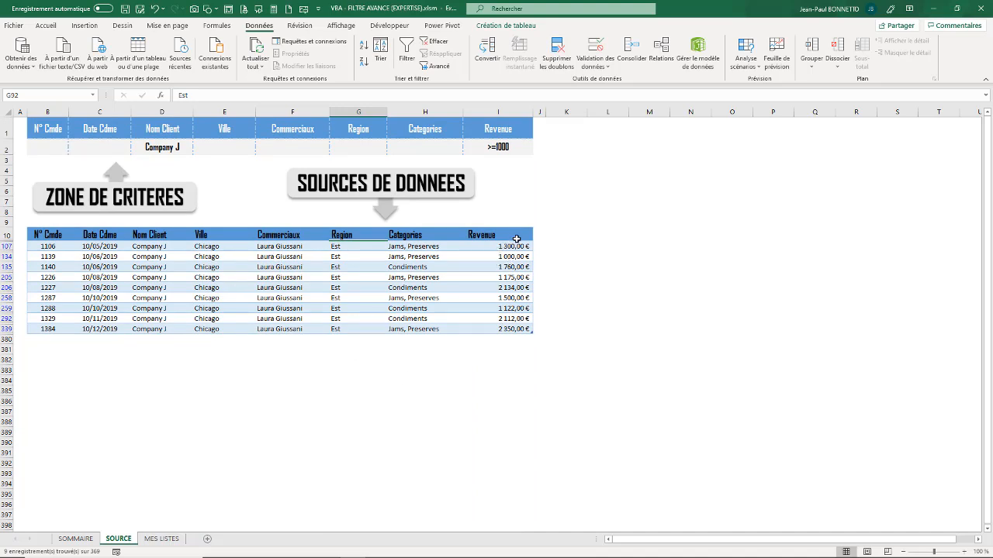
Step: Run the advanced filter on B10:I379 with criteria B1:I2, copying the results to another location starting at L1
{"action": "left_click", "coordinate": [428, 66]}
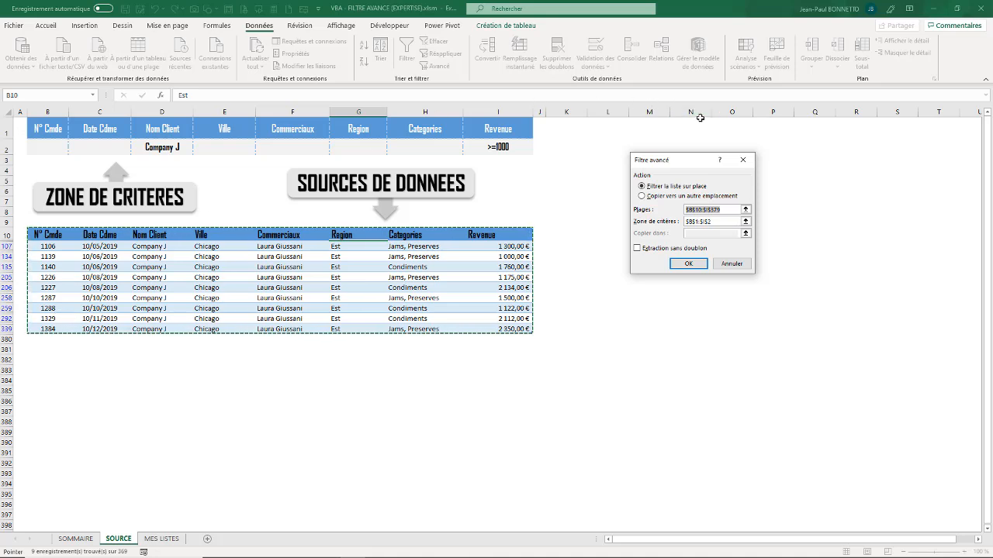
{"action": "left_click", "coordinate": [646, 197]}
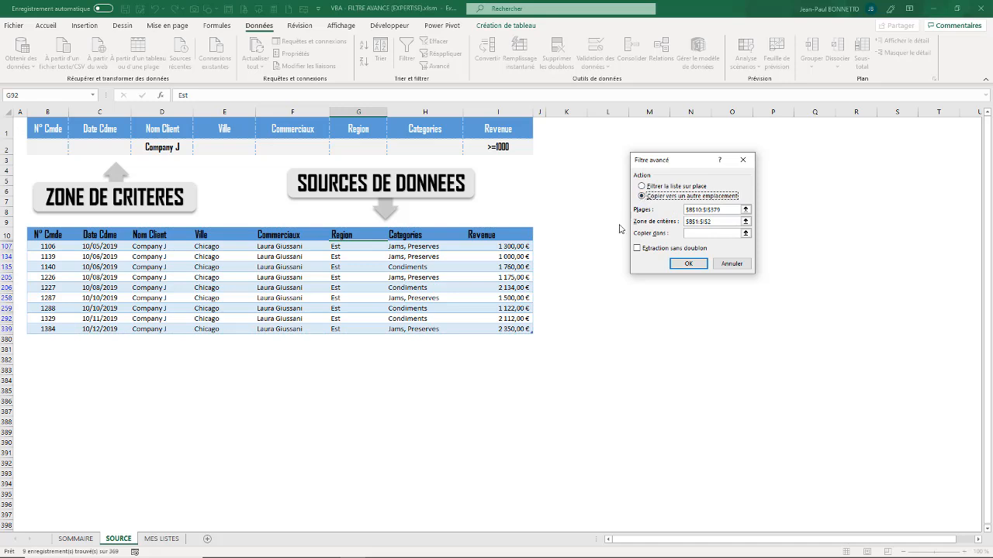
{"action": "left_click", "coordinate": [697, 234]}
{"action": "left_click_drag", "start_coordinate": [701, 162], "coordinate": [688, 258]}
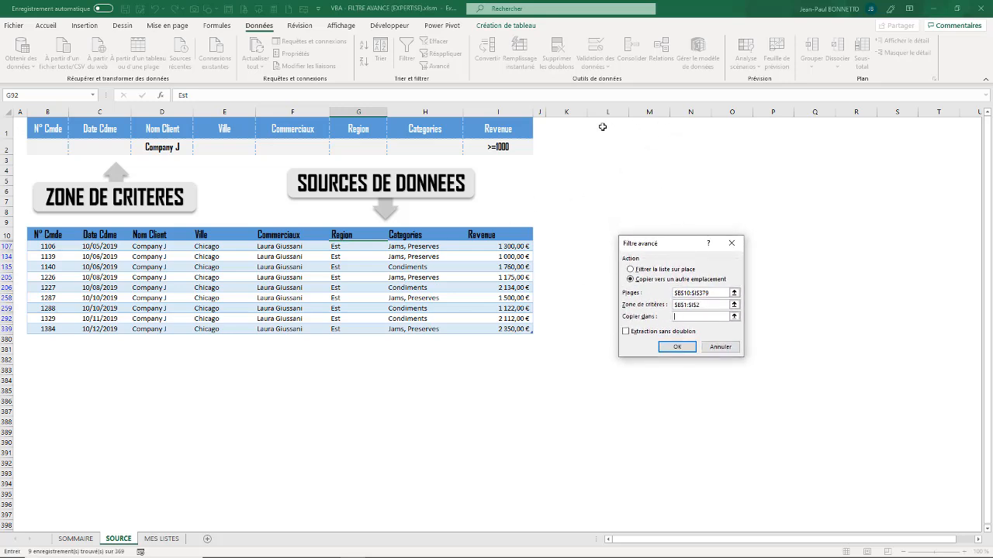
{"action": "left_click", "coordinate": [599, 231]}
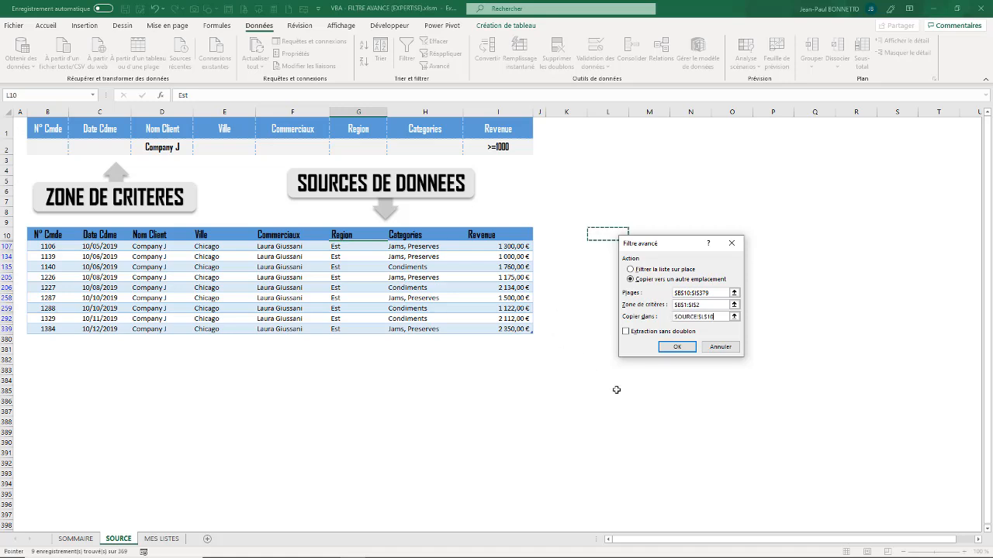
{"action": "left_click", "coordinate": [608, 130]}
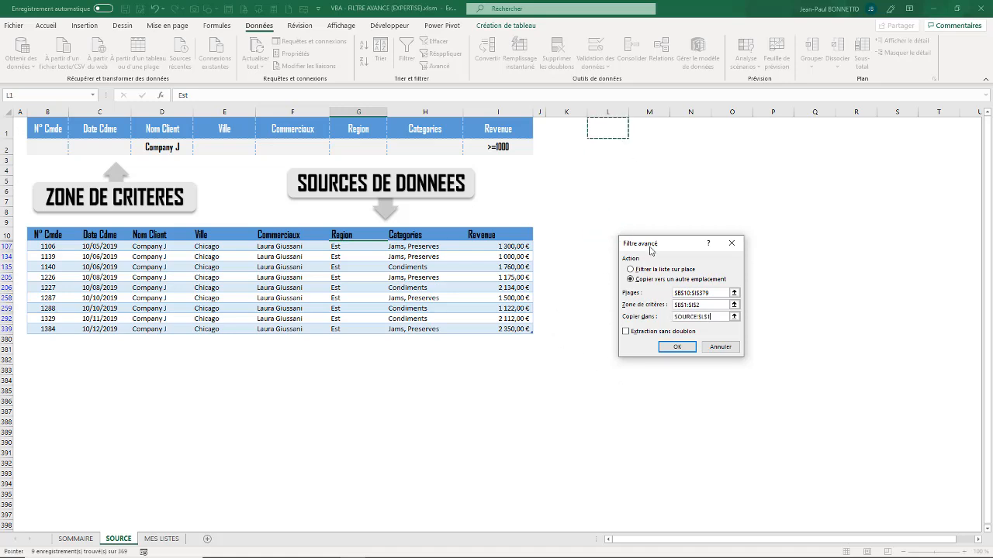
{"action": "left_click", "coordinate": [673, 348]}
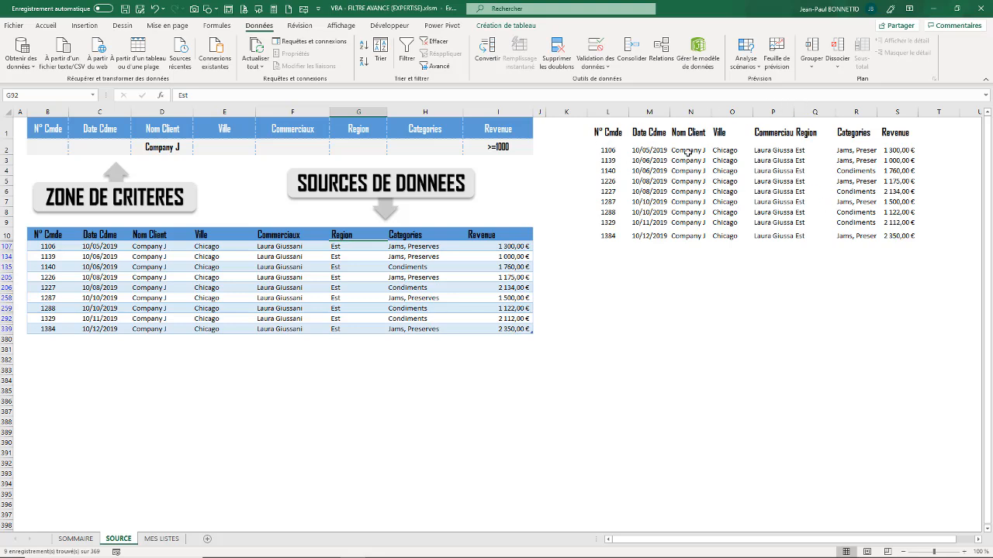
Step: Set the Revenue criterion in I2 to >=2000 and run the advanced filter, copying the matching records to L1:S1
{"action": "left_click", "coordinate": [497, 146]}
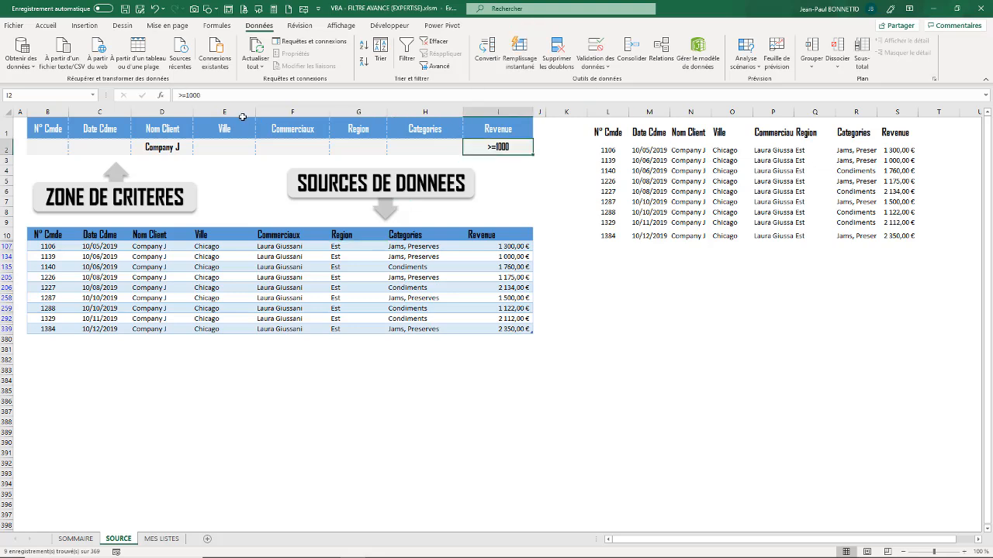
{"action": "left_click", "coordinate": [200, 95]}
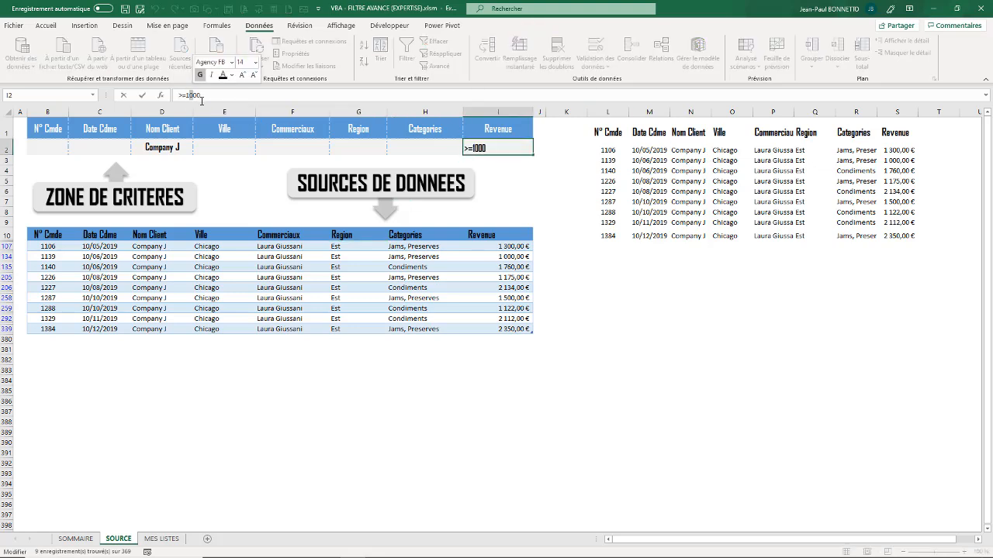
{"action": "type", "text": "2"}
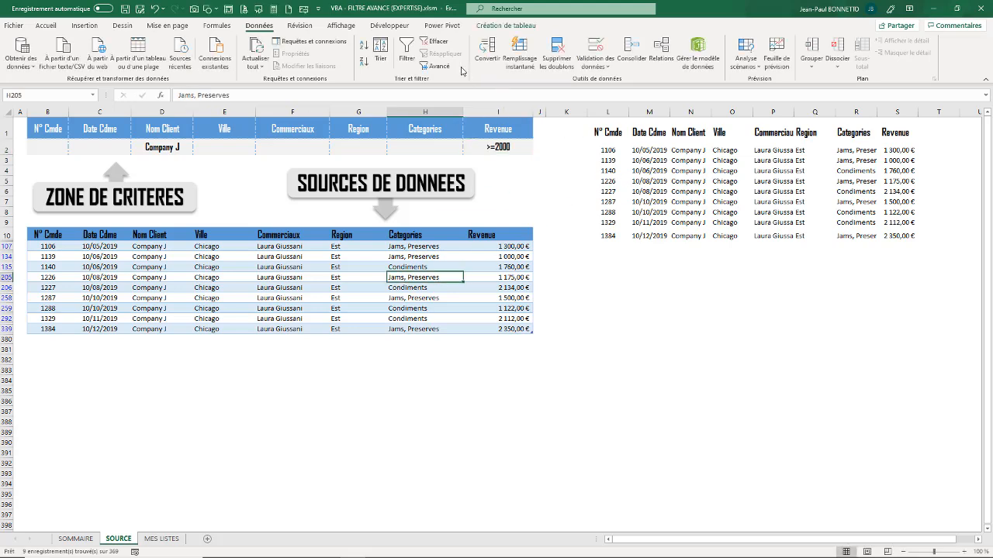
{"action": "left_click", "coordinate": [439, 65]}
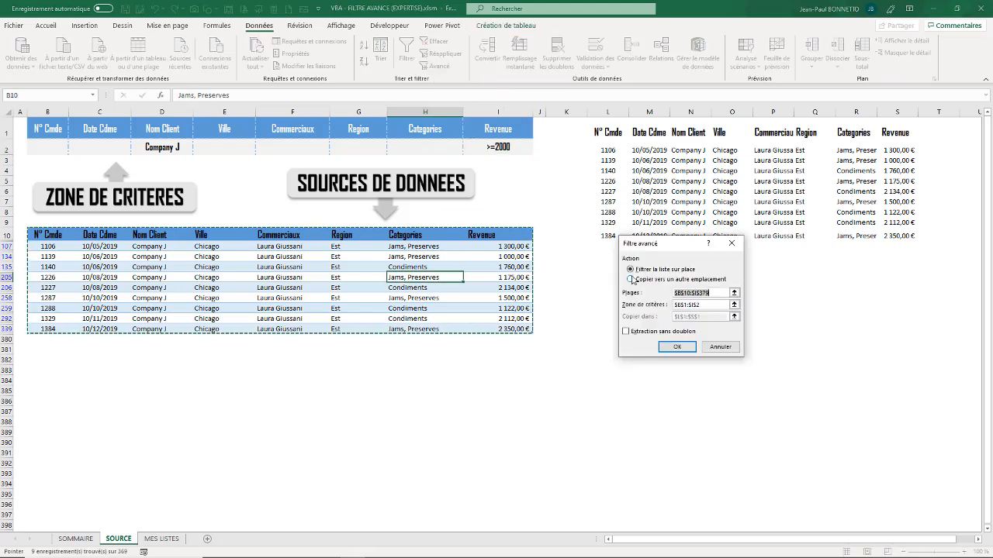
{"action": "left_click", "coordinate": [631, 279]}
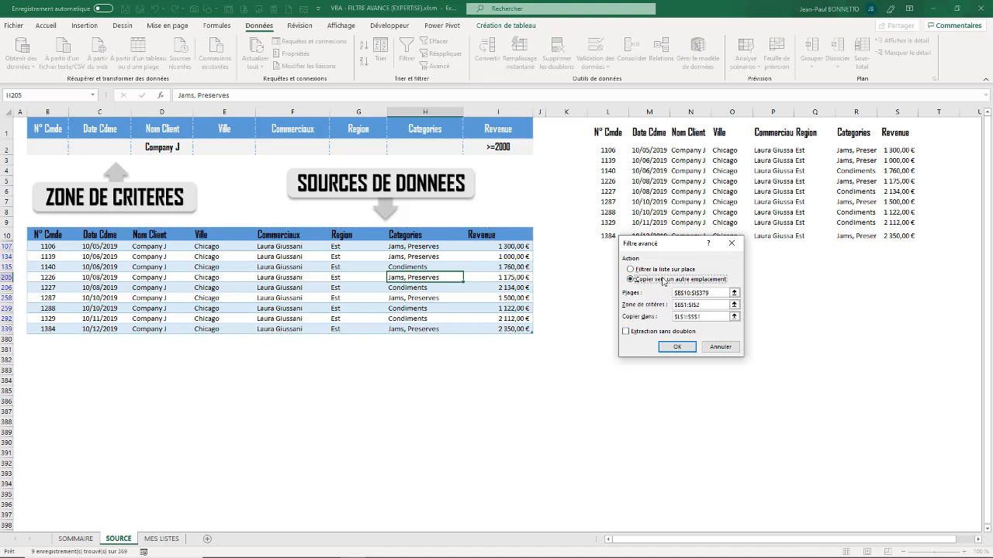
{"action": "left_click", "coordinate": [676, 347]}
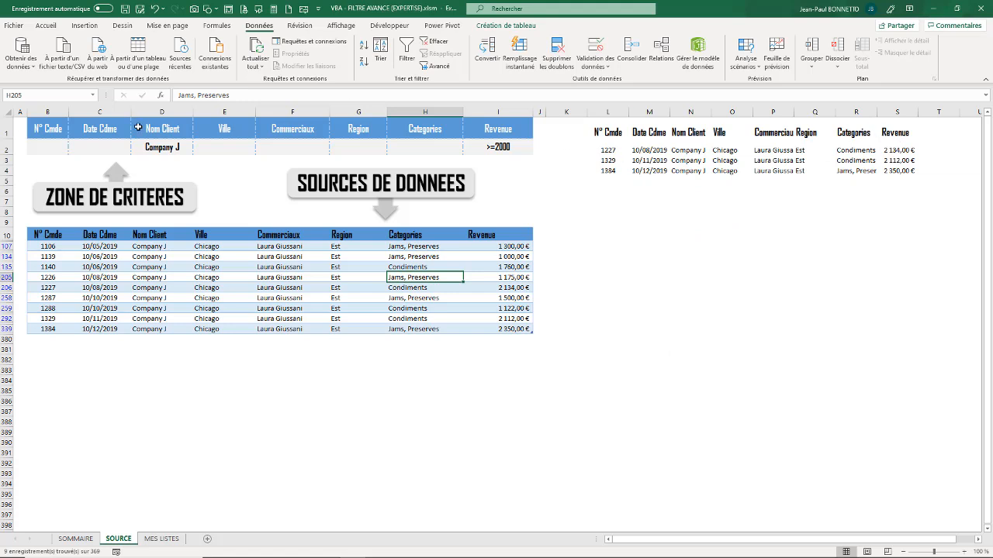
Step: Clear the Nom Client criterion in D2 and filter the source list in place with the advanced filter
{"action": "left_click", "coordinate": [159, 147]}
{"action": "key", "text": "Delete"}
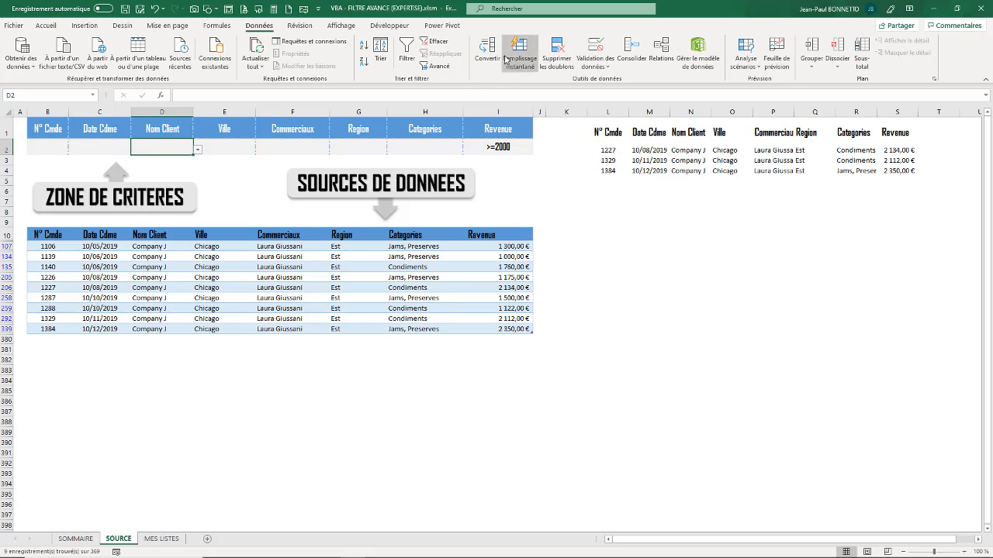
{"action": "left_click", "coordinate": [439, 66]}
{"action": "left_click", "coordinate": [685, 346]}
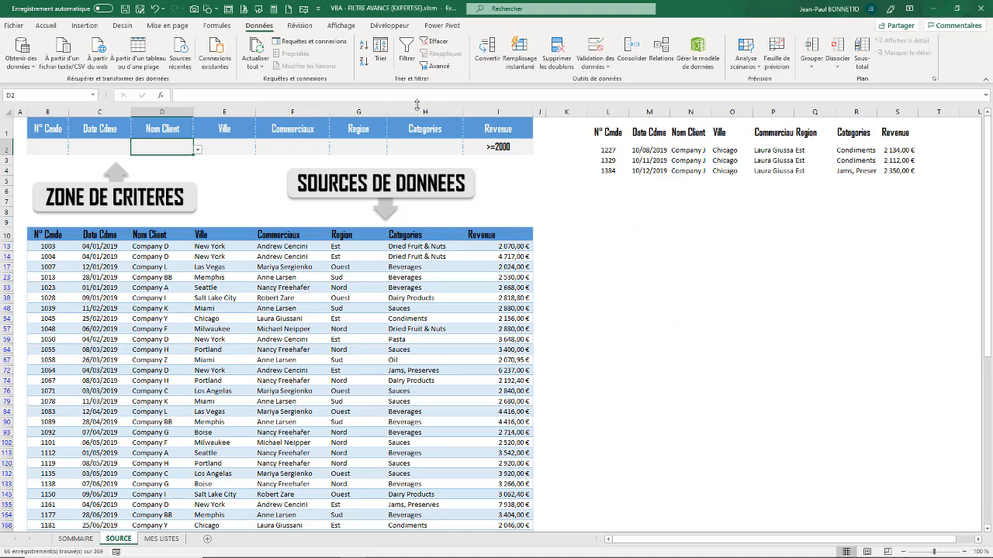
Step: Run the advanced filter on B10:I379 with criteria B1:I2, copying to L1:S1, and compare the extract with the source list
{"action": "left_click", "coordinate": [442, 68]}
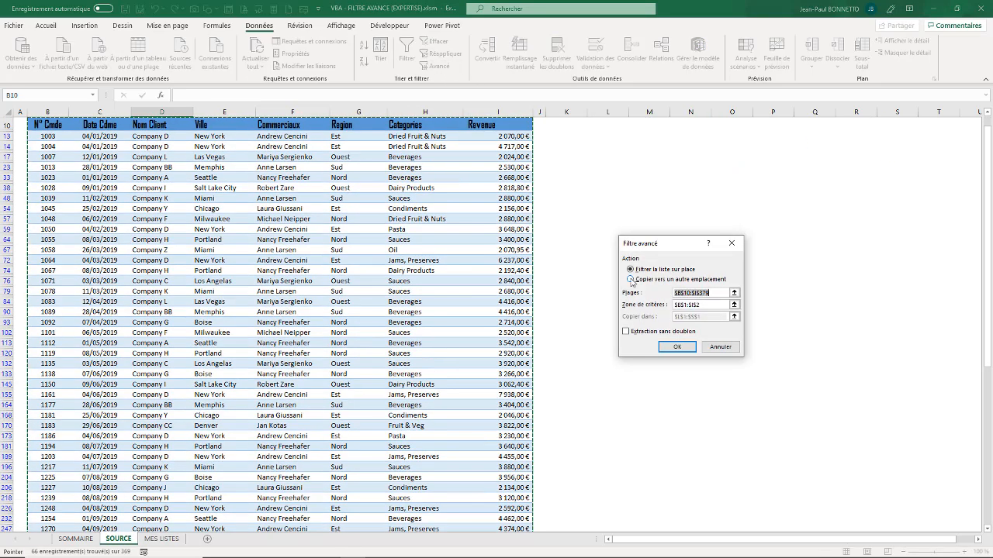
{"action": "left_click", "coordinate": [631, 280]}
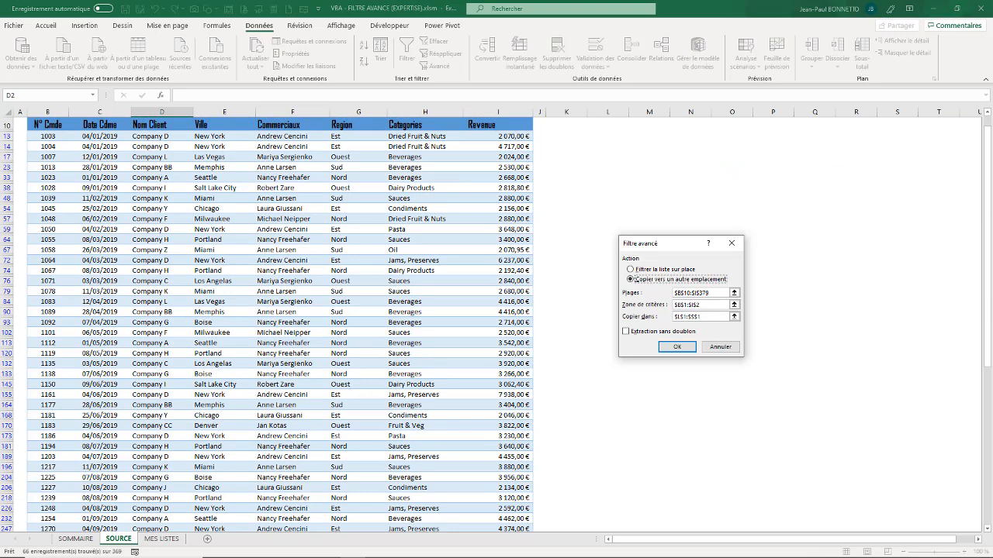
{"action": "left_click", "coordinate": [677, 348]}
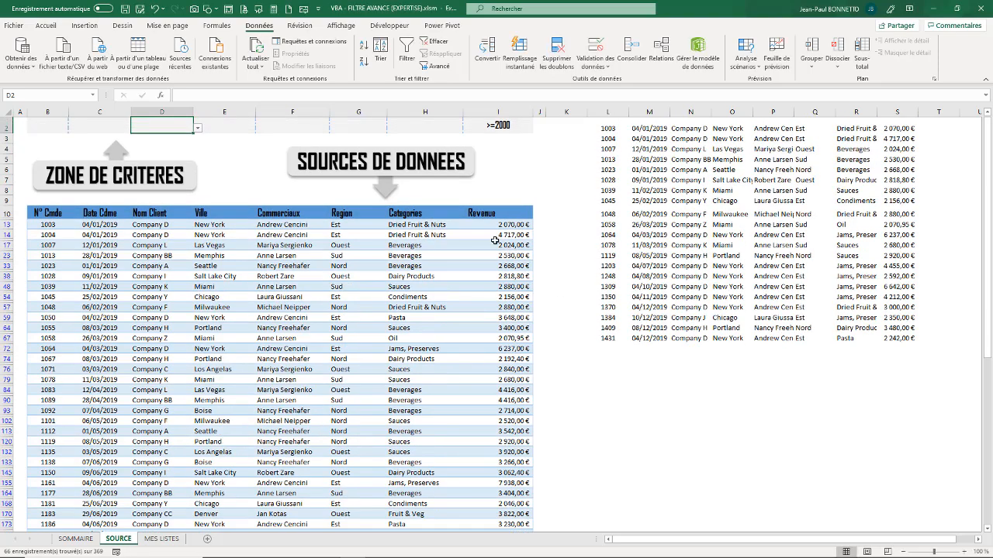
{"action": "scroll", "coordinate": [691, 186], "scroll_direction": "up", "scroll_amount": 1}
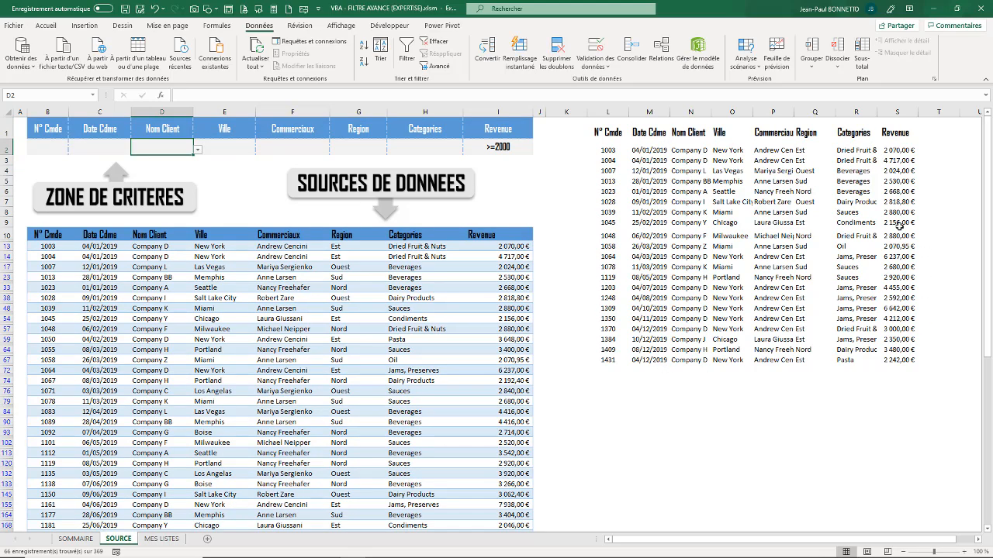
{"action": "scroll", "coordinate": [152, 422], "scroll_direction": "down", "scroll_amount": 6}
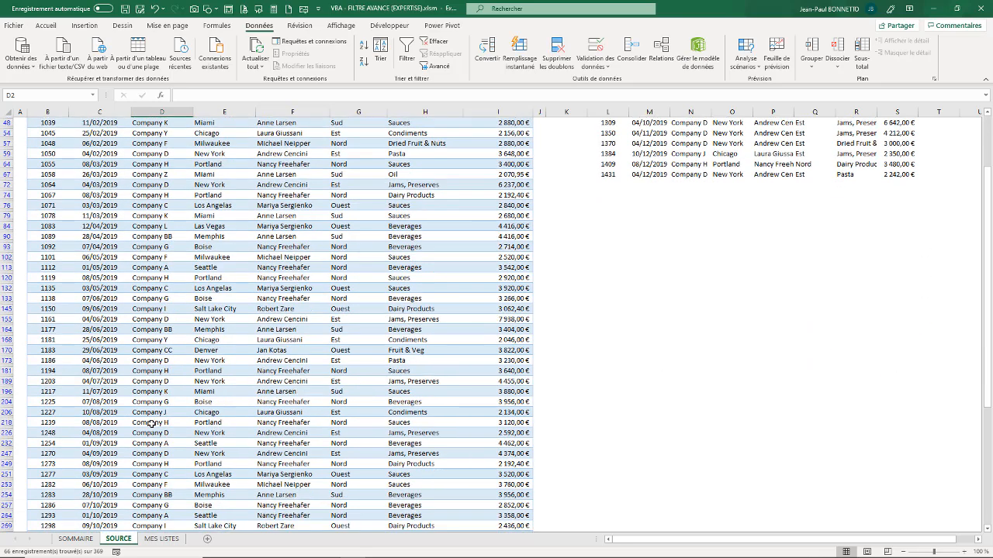
{"action": "scroll", "coordinate": [150, 420], "scroll_direction": "up", "scroll_amount": 6}
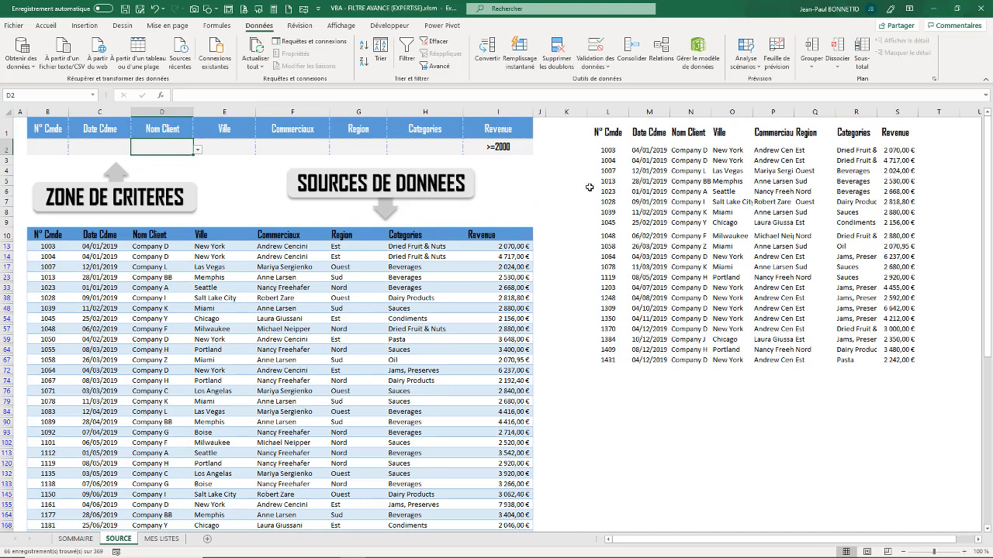
Step: Delete the whole extract in columns L to S, including its headers
{"action": "left_click_drag", "start_coordinate": [722, 183], "coordinate": [722, 191]}
{"action": "left_click", "coordinate": [619, 172]}
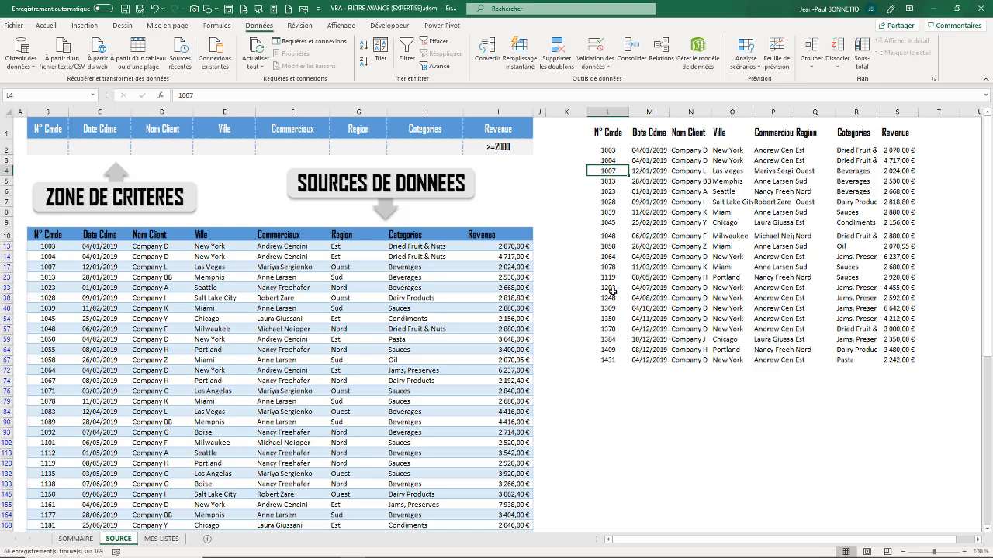
{"action": "left_click_drag", "start_coordinate": [600, 133], "coordinate": [901, 372]}
{"action": "key", "text": "Delete"}
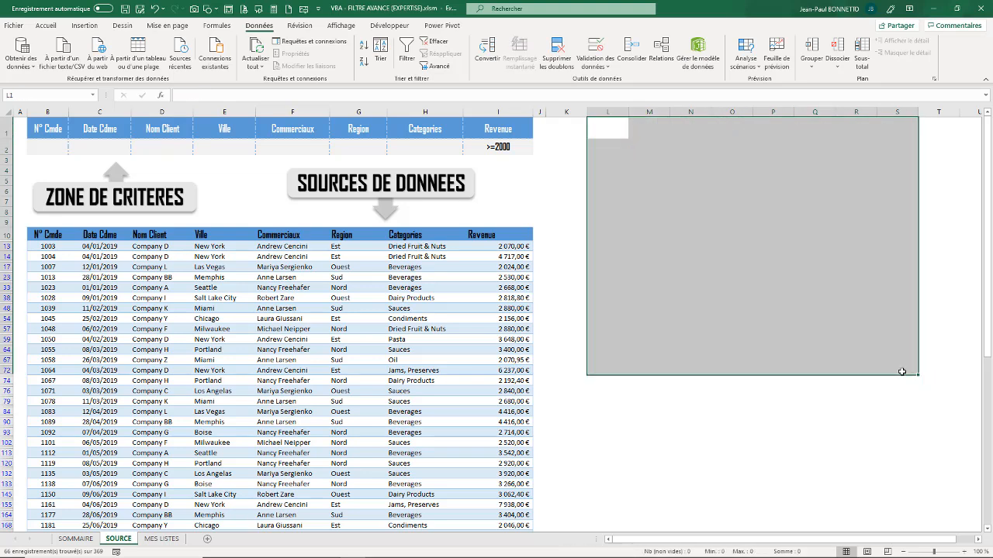
Step: Rerun the advanced filter from within the source list, checking the L1:S1 copy destination, and compare the extract with the source records
{"action": "left_click", "coordinate": [235, 319]}
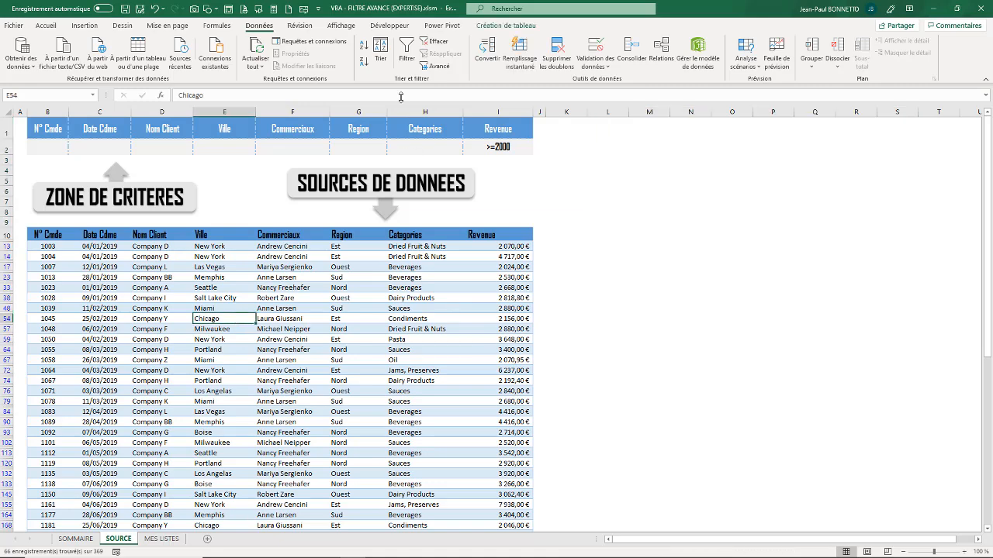
{"action": "left_click", "coordinate": [438, 66]}
{"action": "left_click", "coordinate": [631, 280]}
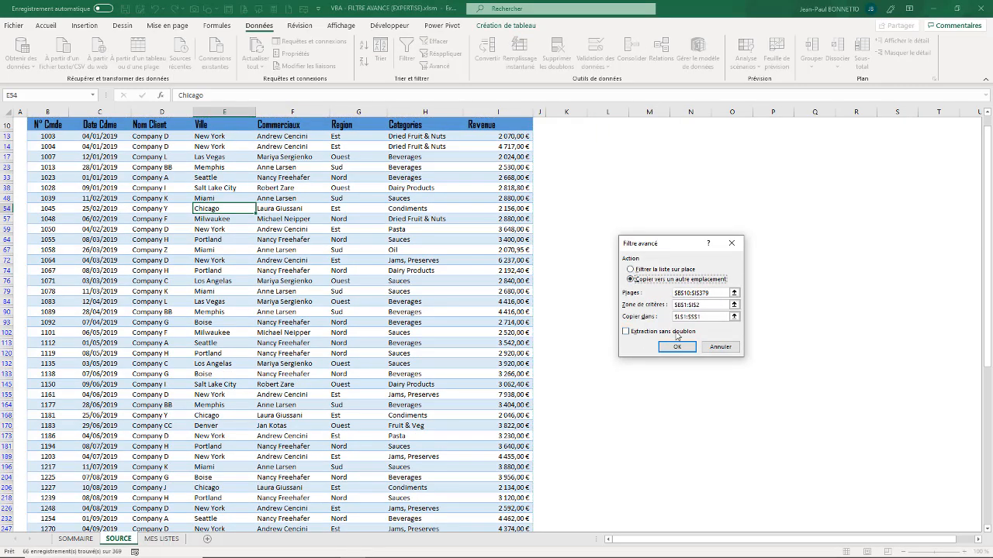
{"action": "left_click", "coordinate": [733, 317]}
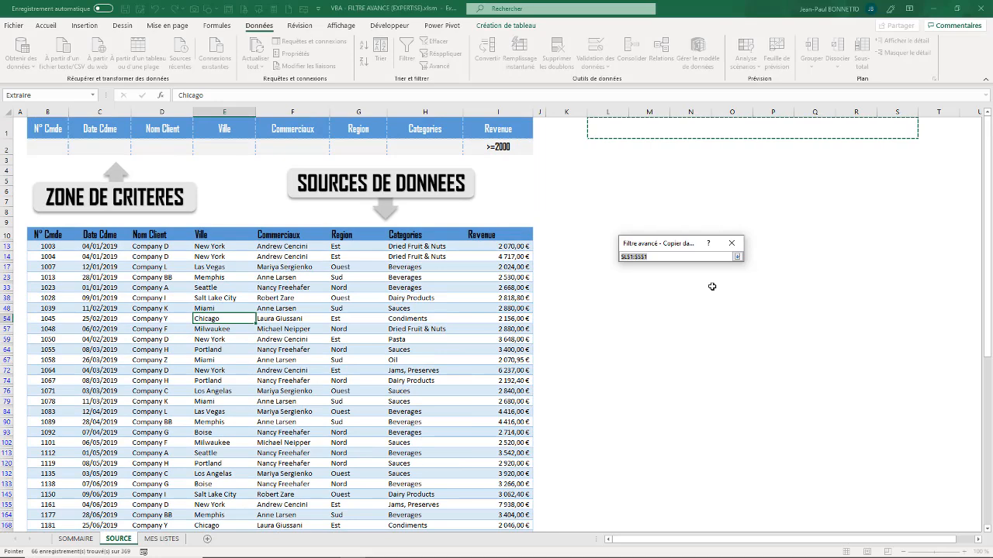
{"action": "left_click", "coordinate": [737, 257]}
{"action": "left_click", "coordinate": [676, 347]}
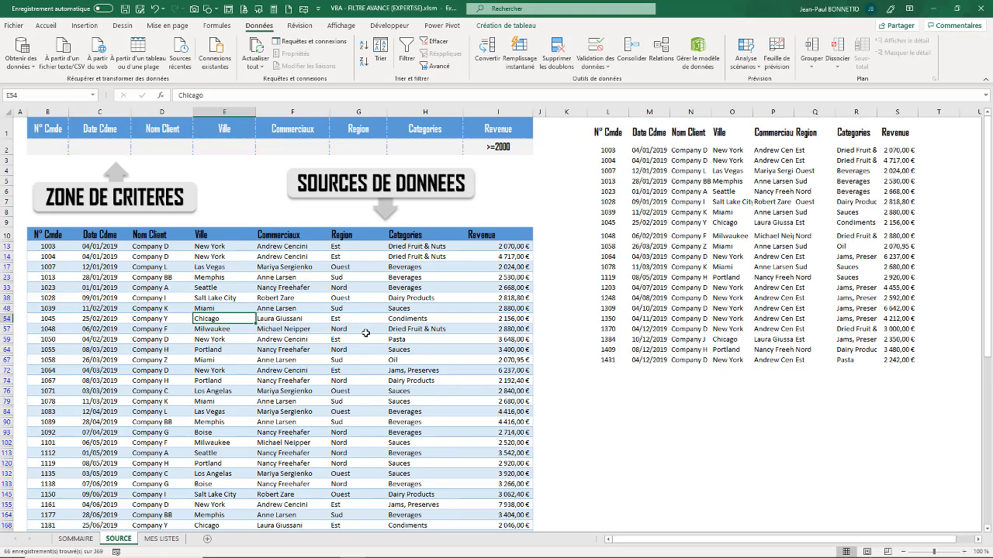
{"action": "scroll", "coordinate": [364, 332], "scroll_direction": "down", "scroll_amount": 5}
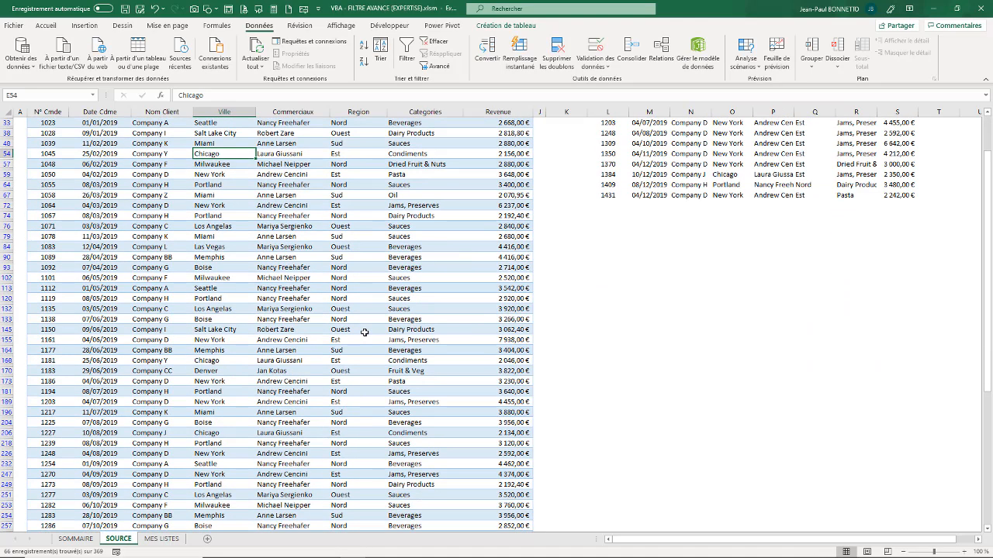
{"action": "scroll", "coordinate": [364, 332], "scroll_direction": "up", "scroll_amount": 5}
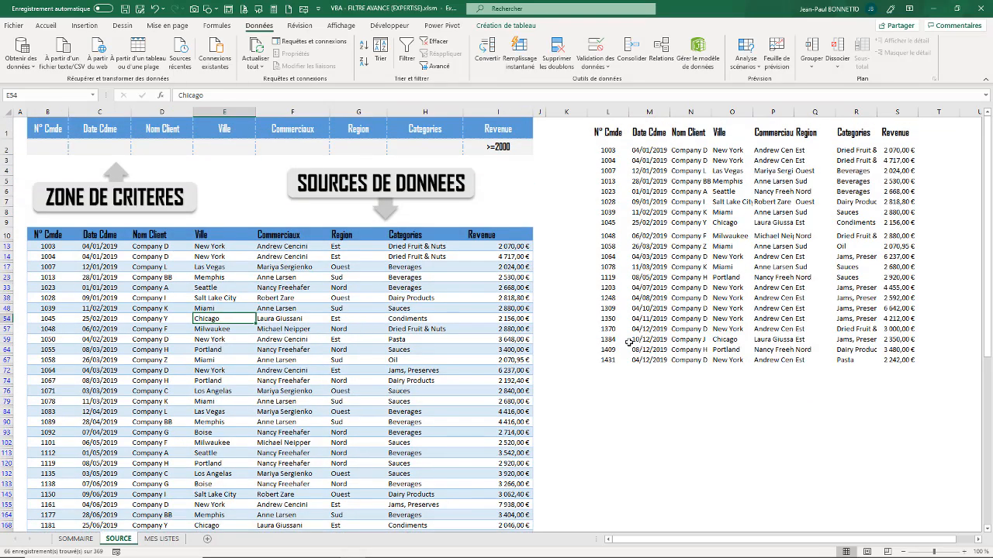
{"action": "left_click", "coordinate": [617, 373]}
{"action": "left_click", "coordinate": [613, 442]}
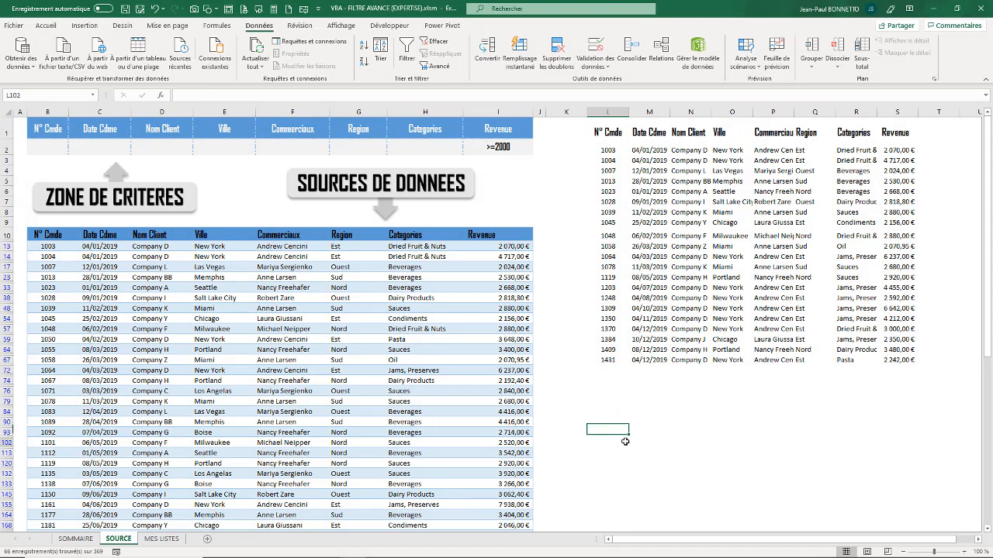
Step: Delete the extracted records and headers in columns L to S and clear the Revenue criterion in I2
{"action": "left_click_drag", "start_coordinate": [604, 129], "coordinate": [909, 370]}
{"action": "key", "text": "Delete"}
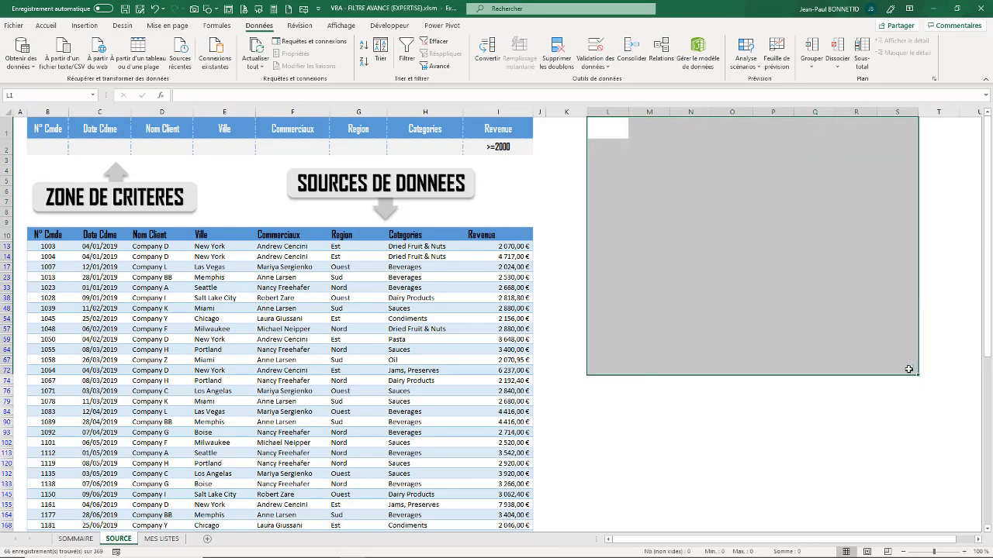
{"action": "left_click", "coordinate": [503, 146]}
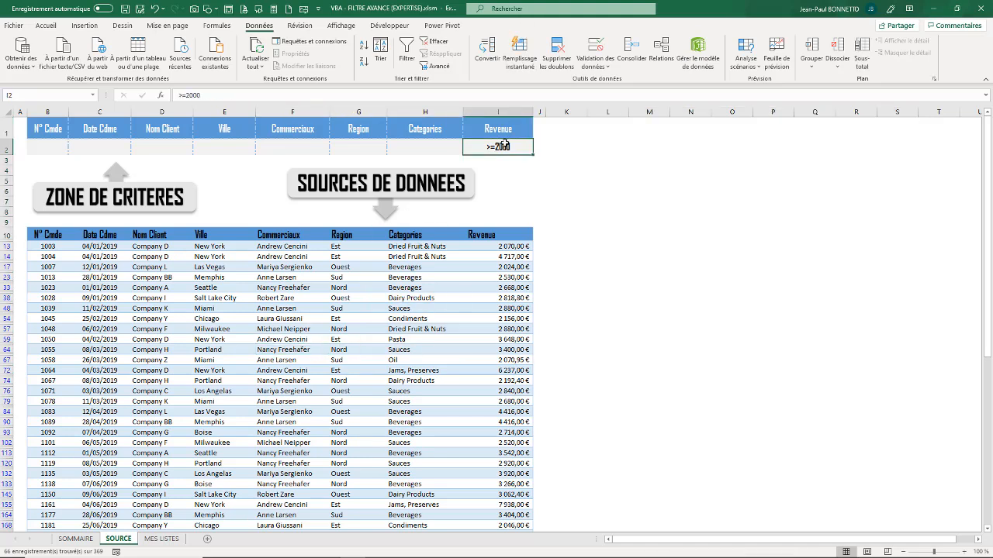
{"action": "key", "text": "Delete"}
Step: Run the advanced filter on B10:I379 with the empty criteria range B1:I2, copying to L1:S1, and review the extract down to its end
{"action": "left_click", "coordinate": [204, 309]}
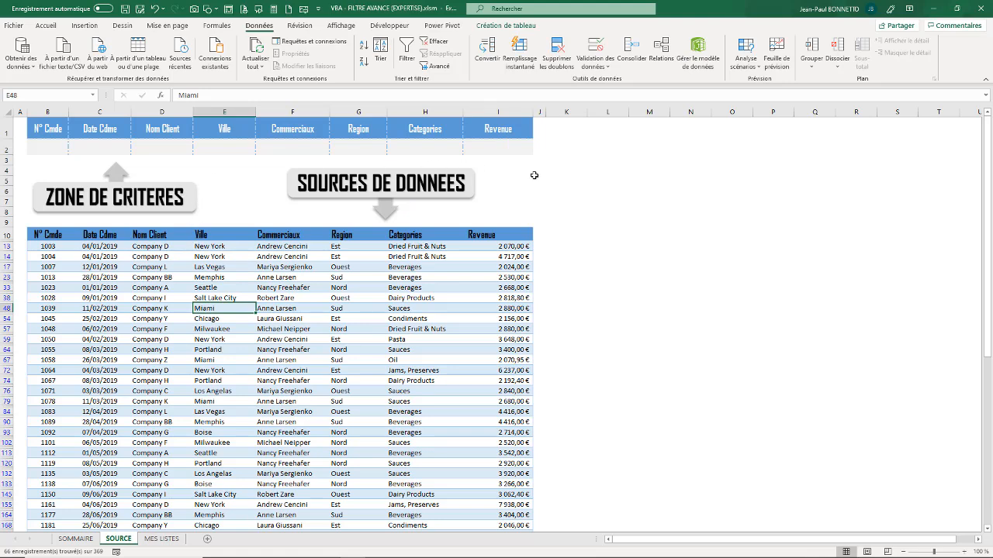
{"action": "left_click", "coordinate": [435, 66]}
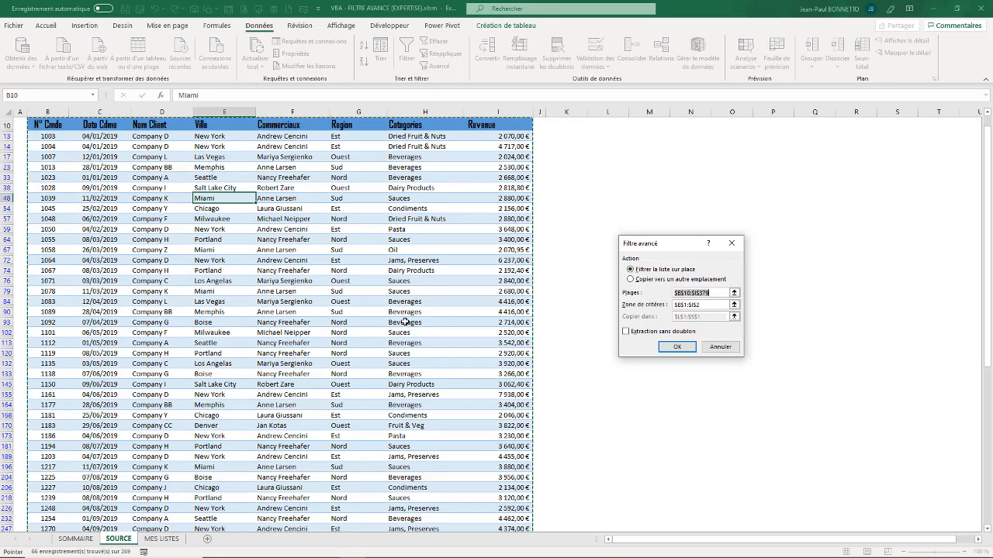
{"action": "scroll", "coordinate": [405, 322], "scroll_direction": "up", "scroll_amount": 3}
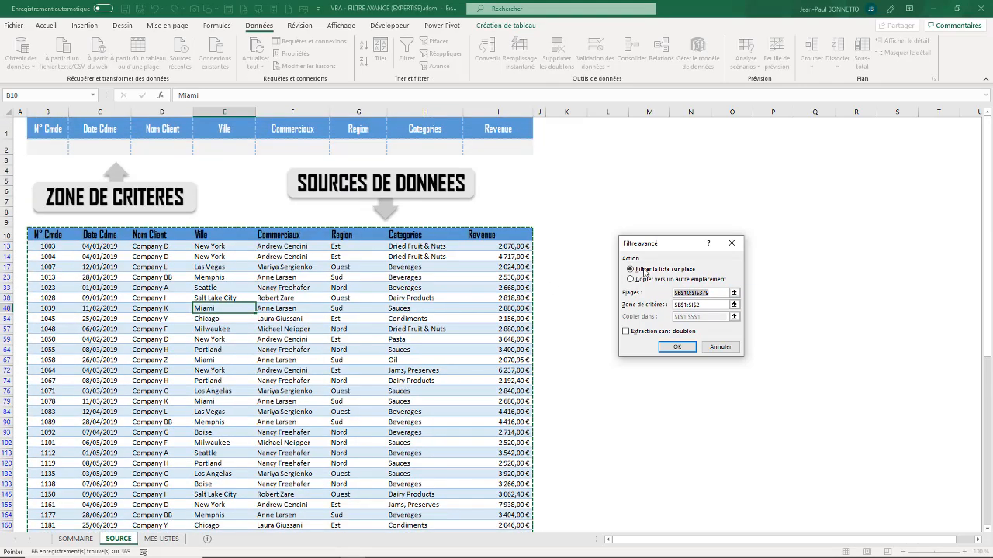
{"action": "left_click", "coordinate": [734, 305]}
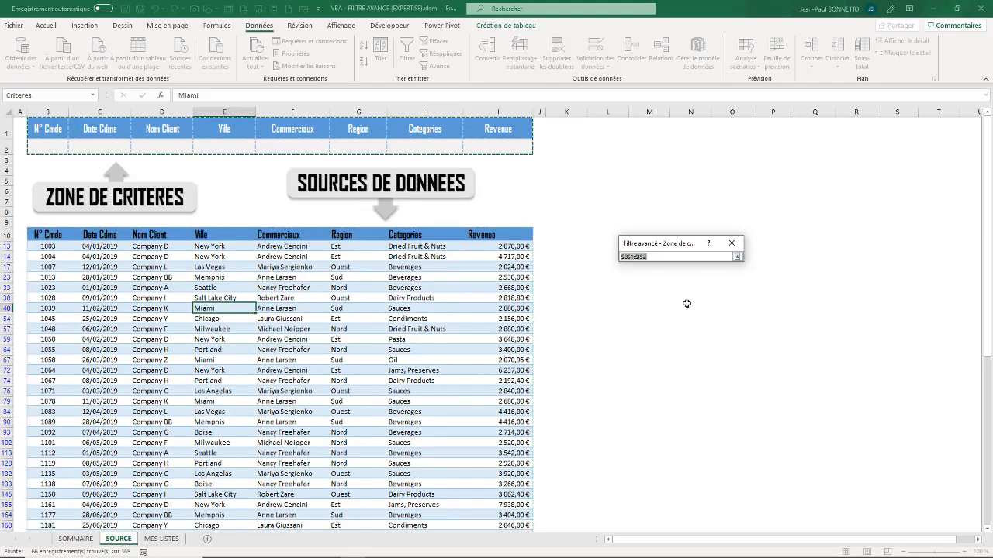
{"action": "left_click", "coordinate": [737, 258]}
{"action": "left_click", "coordinate": [630, 279]}
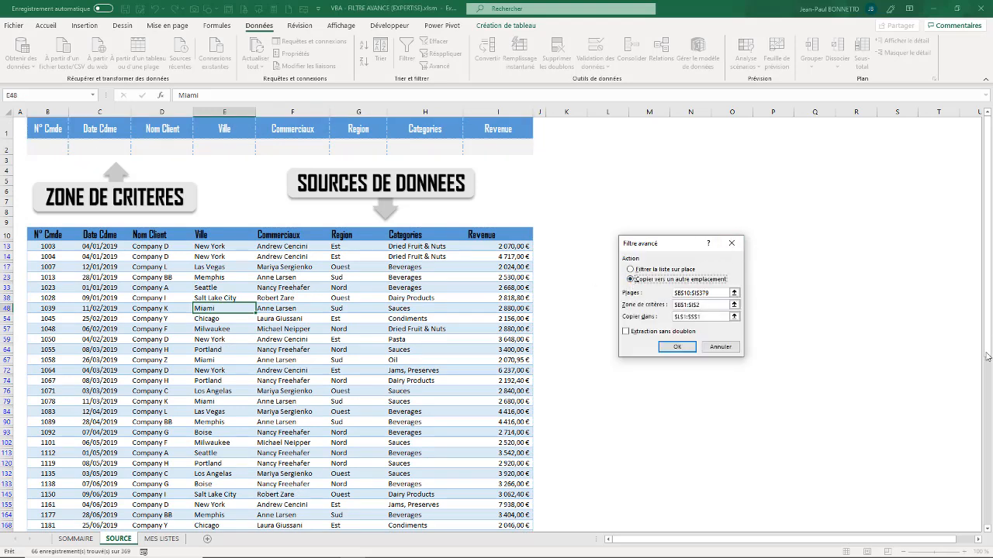
{"action": "left_click", "coordinate": [734, 316]}
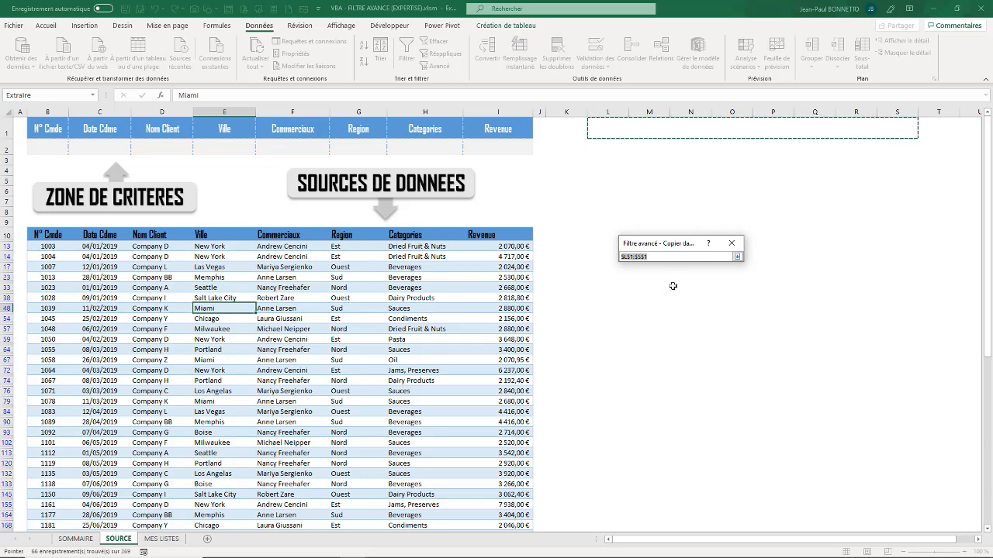
{"action": "left_click", "coordinate": [737, 257]}
{"action": "left_click", "coordinate": [678, 346]}
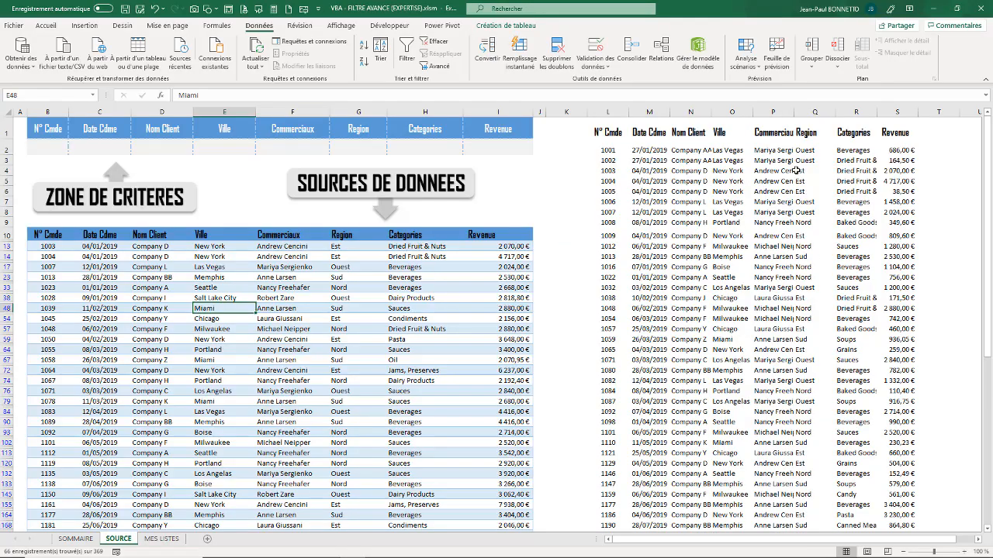
{"action": "scroll", "coordinate": [768, 213], "scroll_direction": "down", "scroll_amount": 12}
{"action": "scroll", "coordinate": [758, 214], "scroll_direction": "down", "scroll_amount": 6}
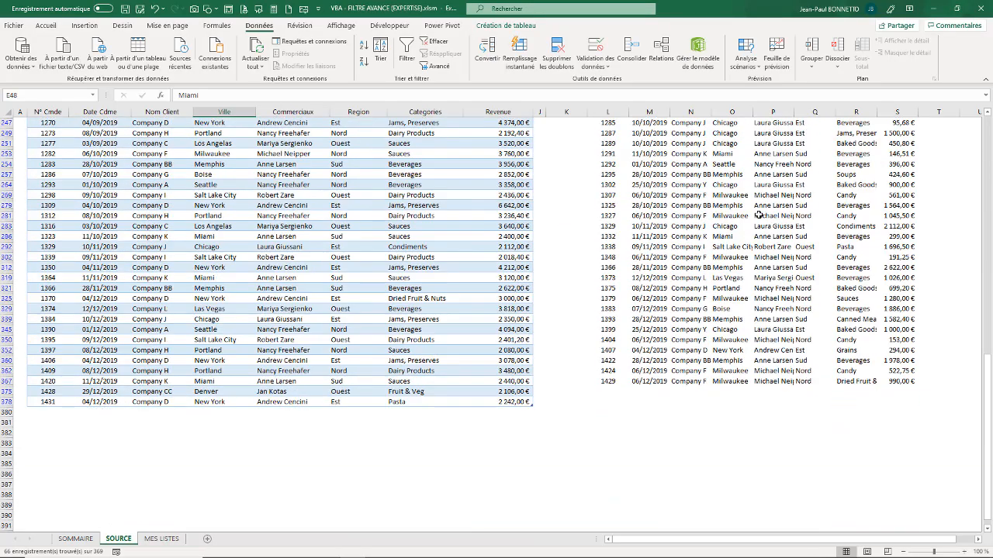
{"action": "scroll", "coordinate": [758, 214], "scroll_direction": "up", "scroll_amount": 15}
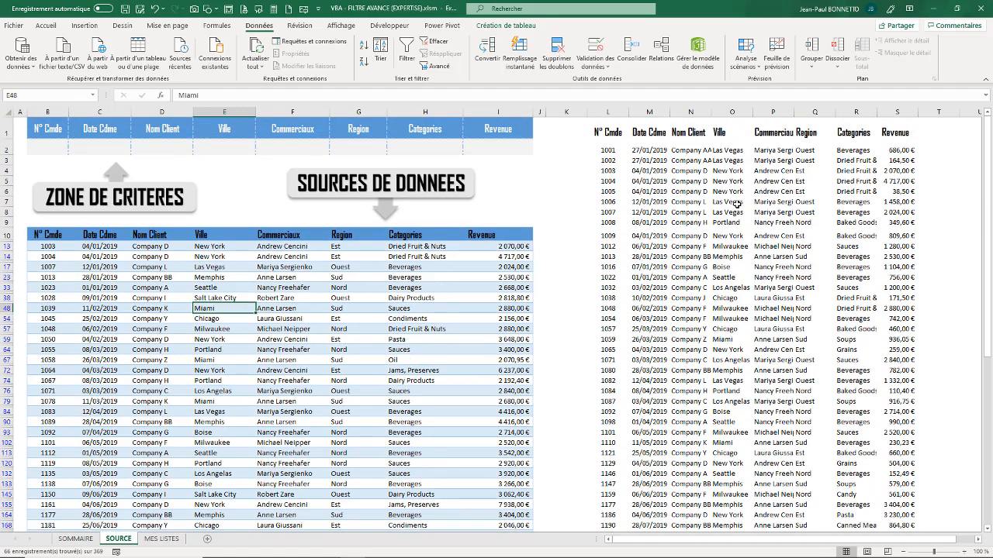
Step: Choose the New York salesperson as the Commerciaux criterion in F2 and run the advanced filter on B10:I379, copying to L1:S1
{"action": "left_click", "coordinate": [293, 147]}
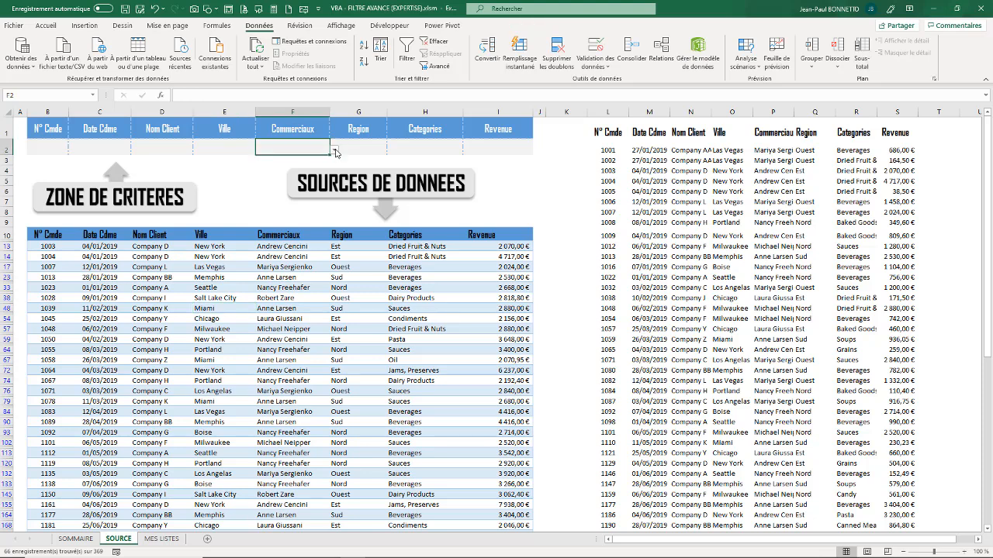
{"action": "left_click", "coordinate": [333, 150]}
{"action": "left_click", "coordinate": [271, 165]}
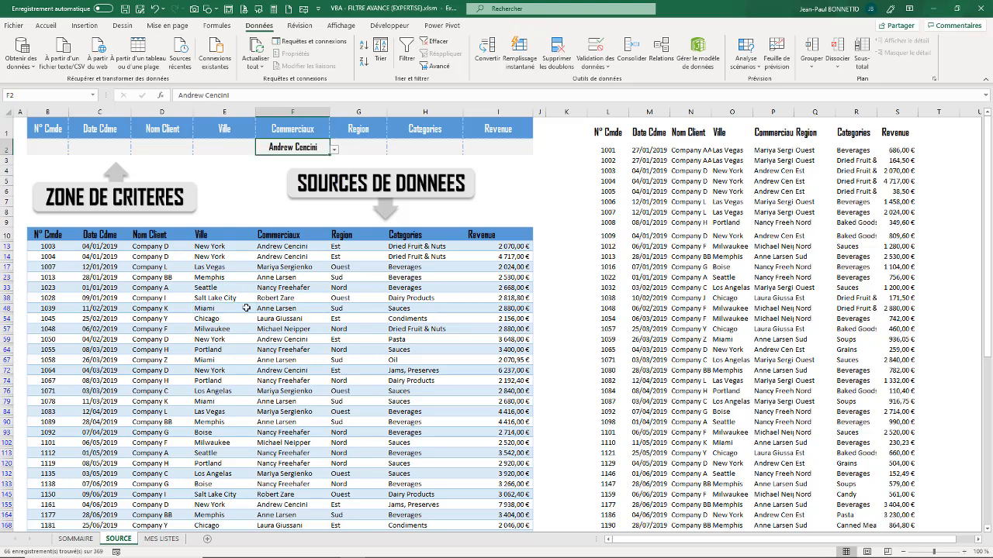
{"action": "left_click", "coordinate": [439, 66]}
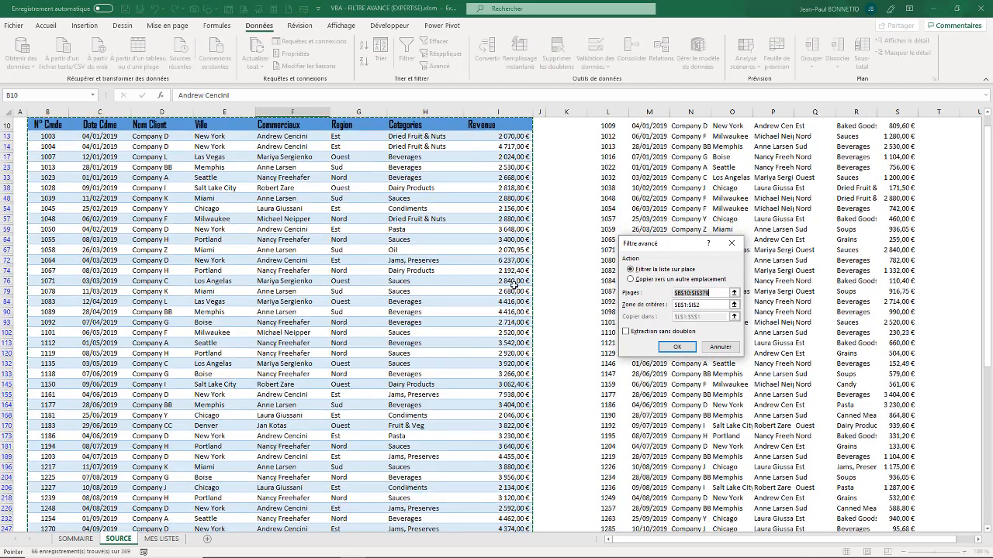
{"action": "left_click", "coordinate": [631, 279]}
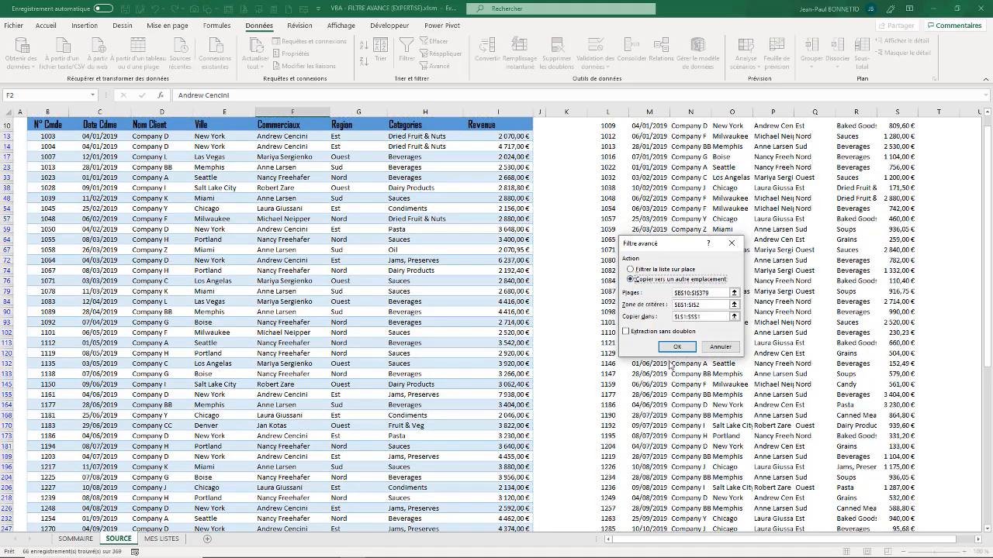
{"action": "left_click", "coordinate": [676, 347]}
{"action": "scroll", "coordinate": [672, 251], "scroll_direction": "up", "scroll_amount": 3}
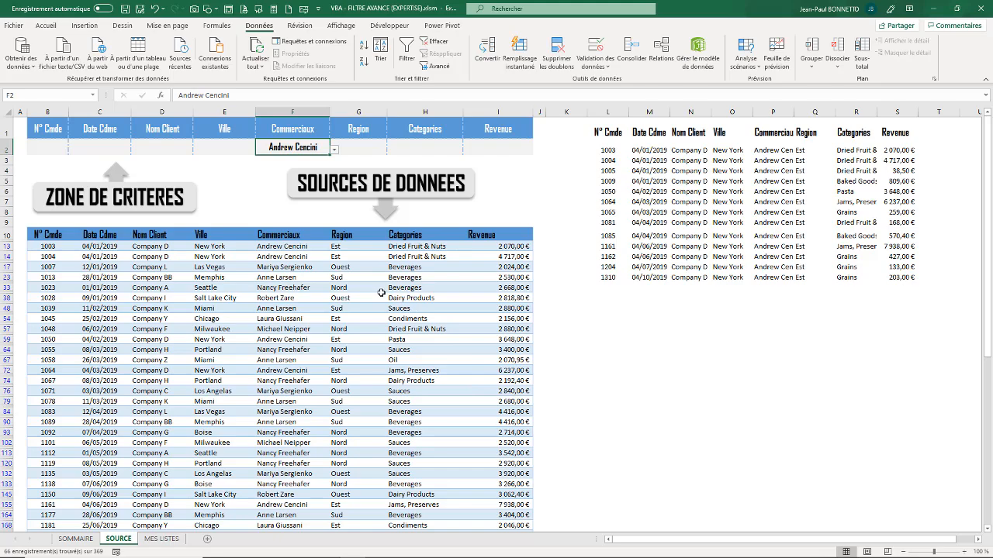
Step: Filter the source list in place with the same salesperson criterion, delete the extract in columns L to S, and review the filtered rows
{"action": "left_click", "coordinate": [429, 66]}
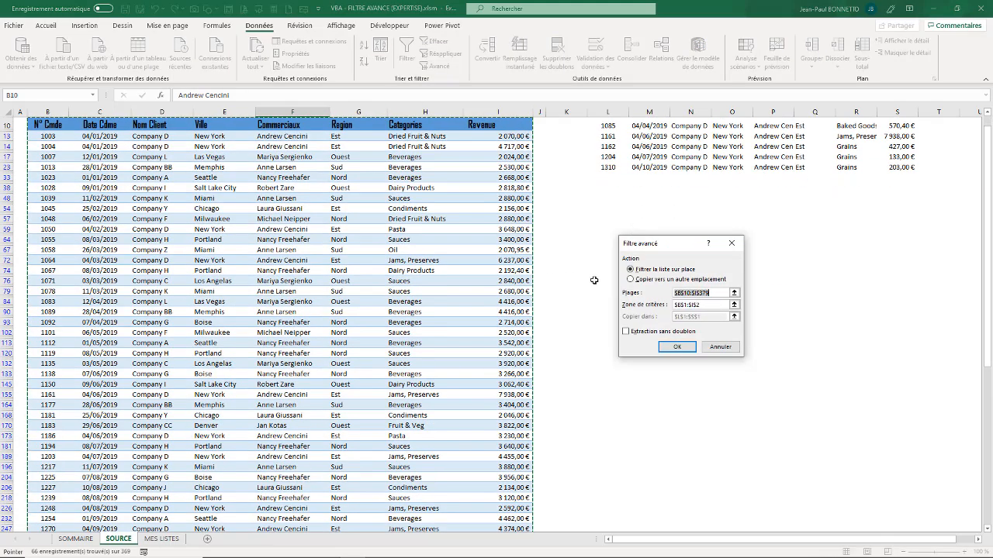
{"action": "left_click", "coordinate": [676, 346]}
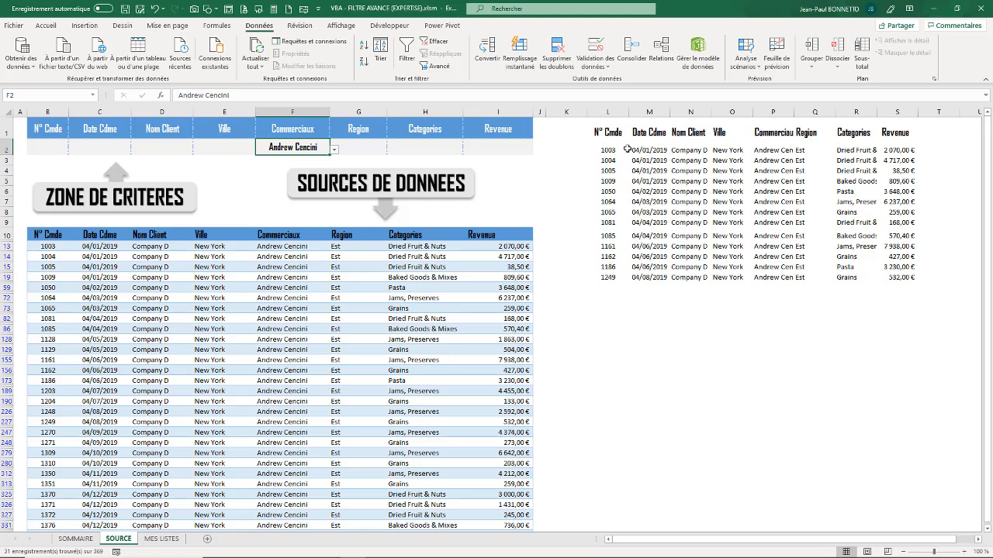
{"action": "left_click_drag", "start_coordinate": [617, 133], "coordinate": [918, 287]}
{"action": "key", "text": "Delete"}
{"action": "left_click", "coordinate": [358, 329]}
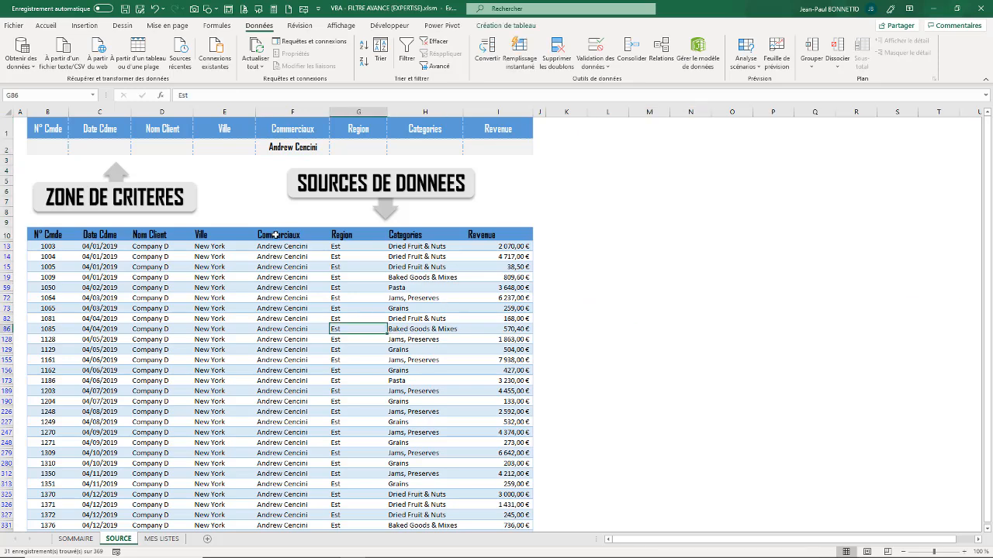
{"action": "scroll", "coordinate": [288, 291], "scroll_direction": "down", "scroll_amount": 4}
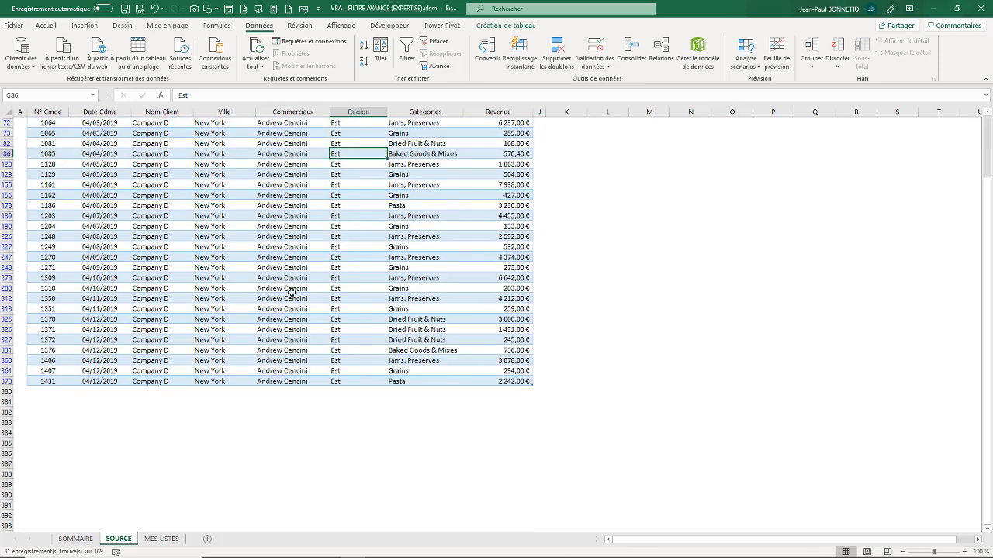
{"action": "scroll", "coordinate": [284, 272], "scroll_direction": "up", "scroll_amount": 4}
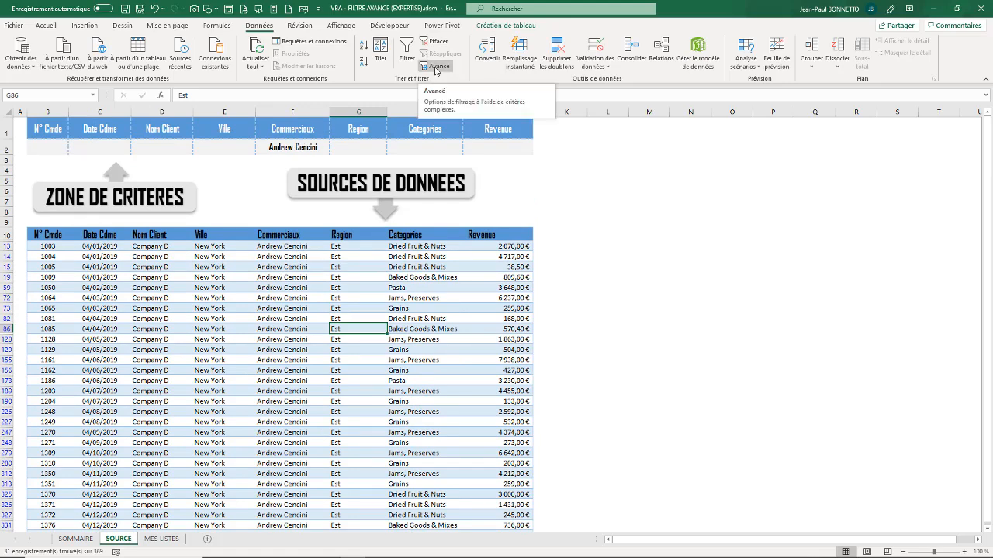
Step: Inspect in the Name Manager which SOURCE ranges the names Criteres and Extraire refer to, leaving them unmodified
{"action": "left_click", "coordinate": [217, 25]}
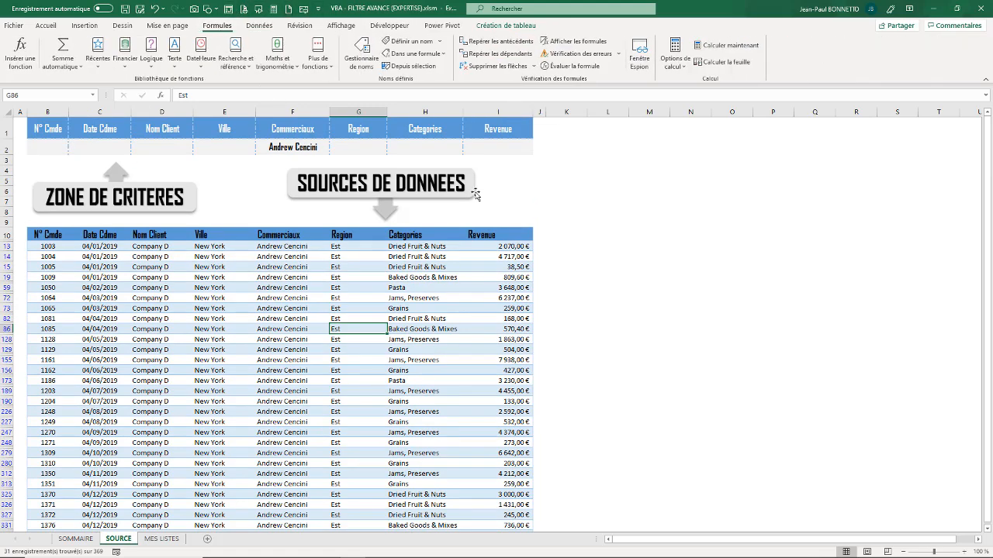
{"action": "left_click", "coordinate": [361, 54]}
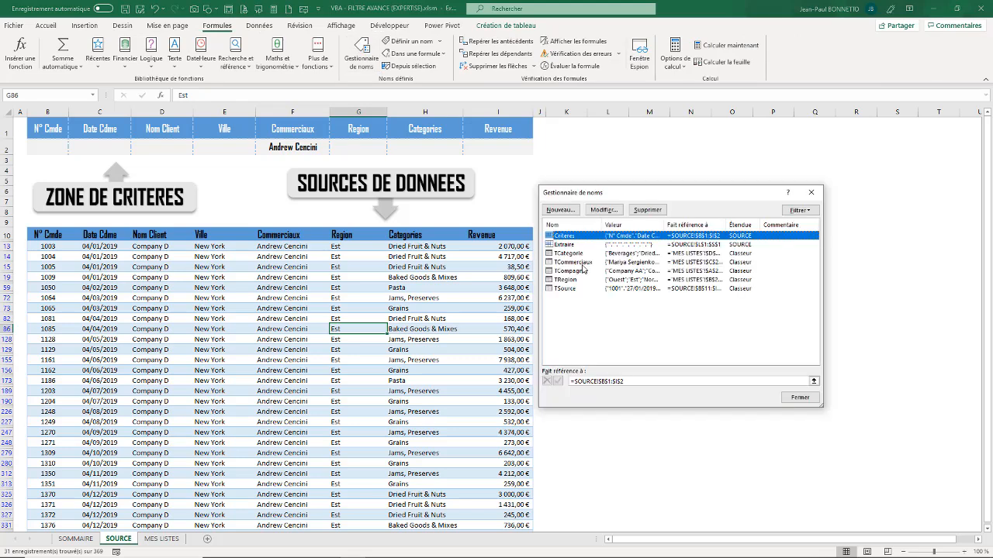
{"action": "left_click_drag", "start_coordinate": [672, 197], "coordinate": [680, 230]}
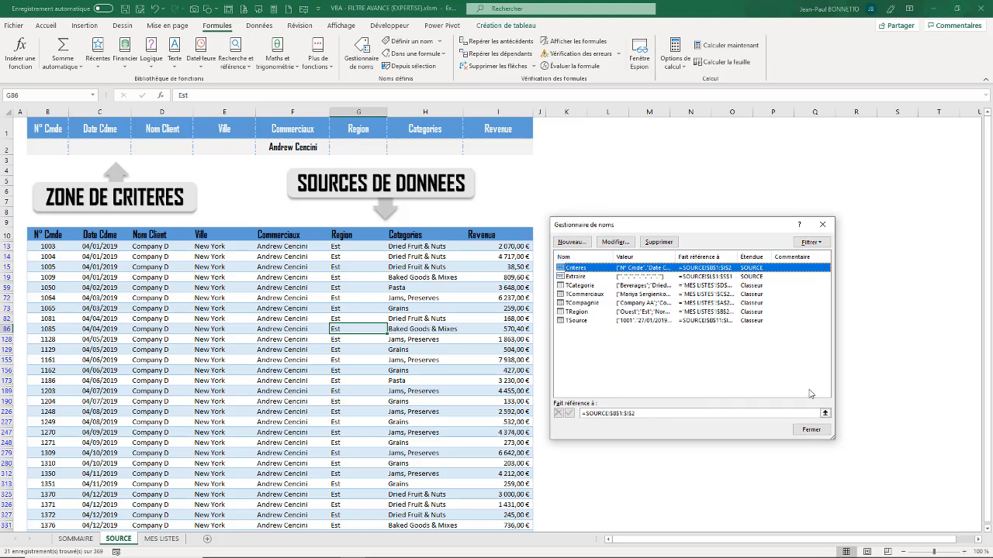
{"action": "left_click", "coordinate": [825, 414]}
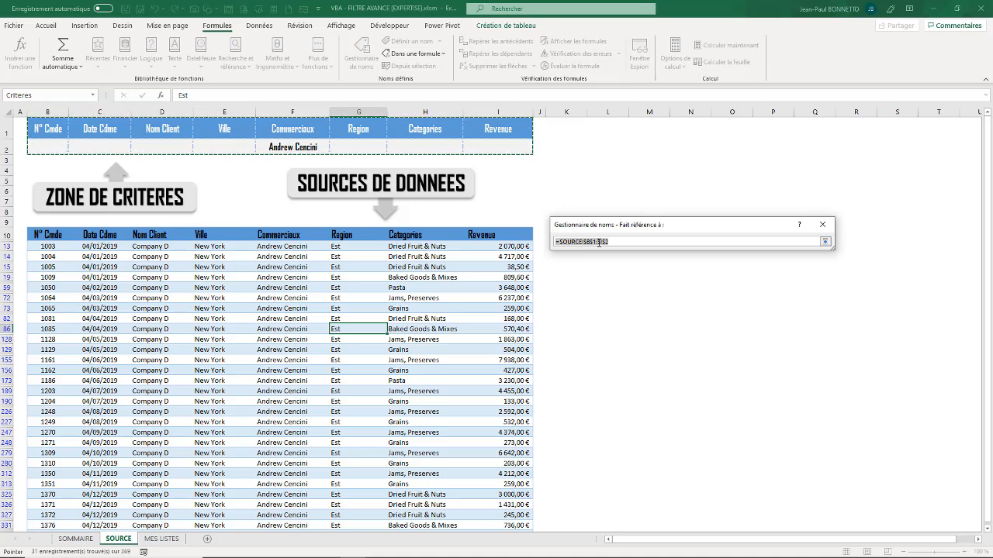
{"action": "left_click", "coordinate": [825, 242]}
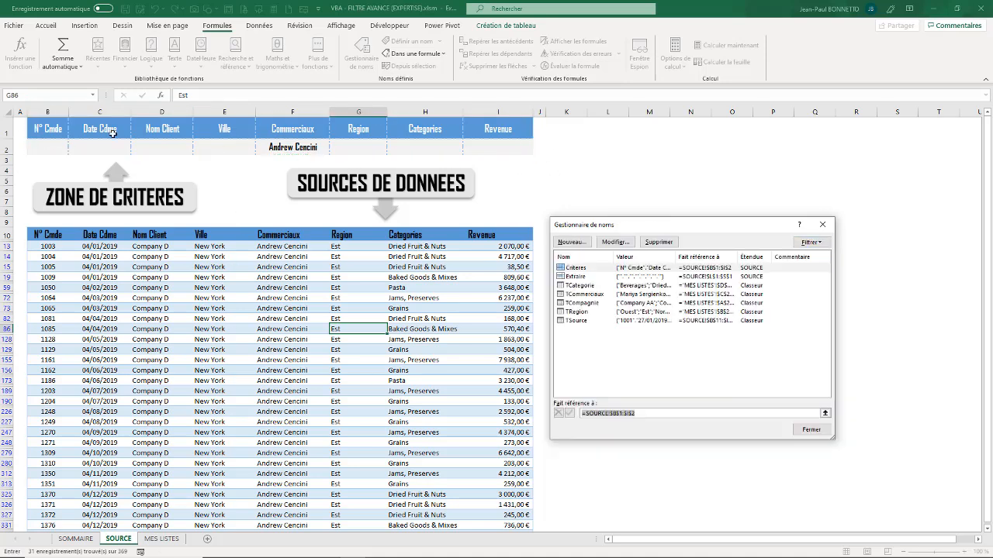
{"action": "left_click", "coordinate": [578, 276]}
{"action": "left_click", "coordinate": [826, 413]}
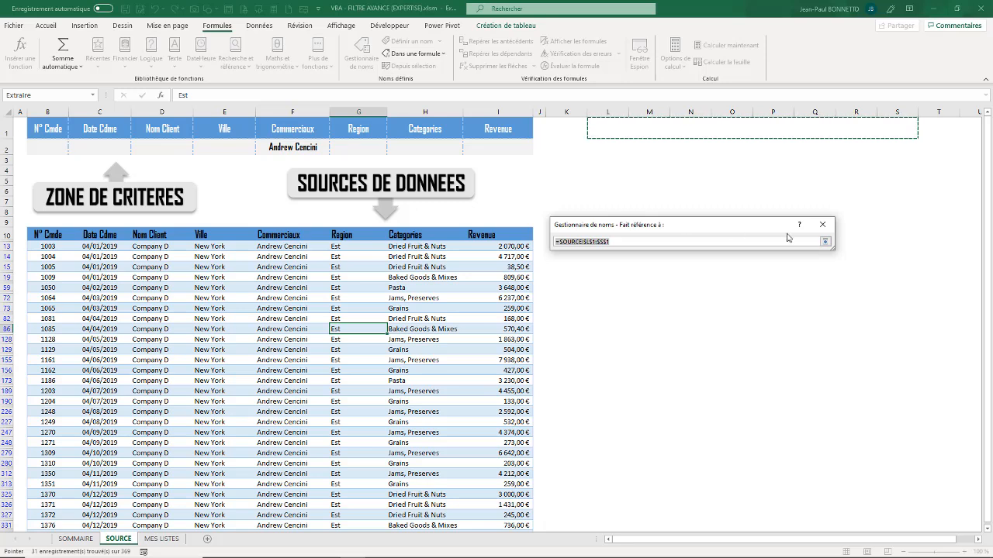
{"action": "left_click", "coordinate": [826, 242]}
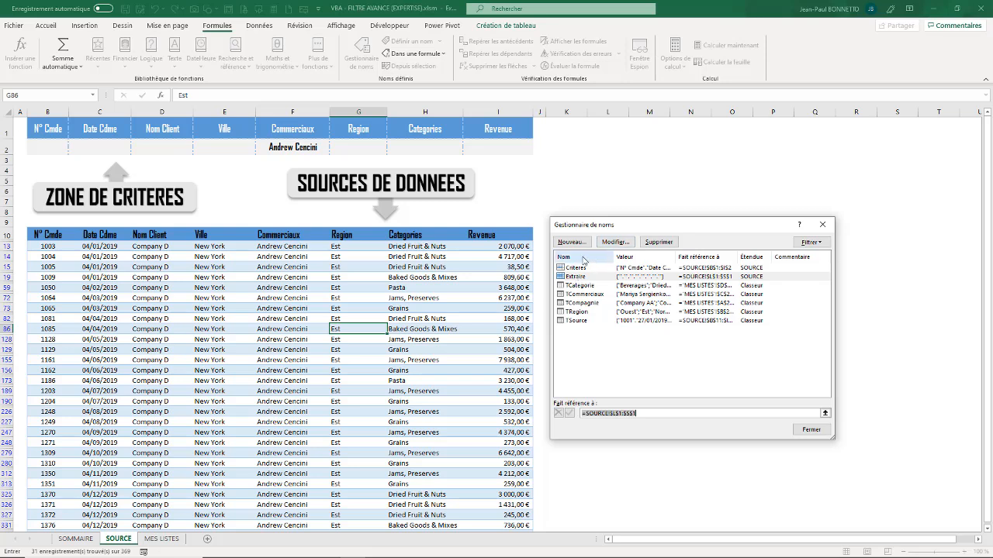
{"action": "left_click", "coordinate": [823, 225]}
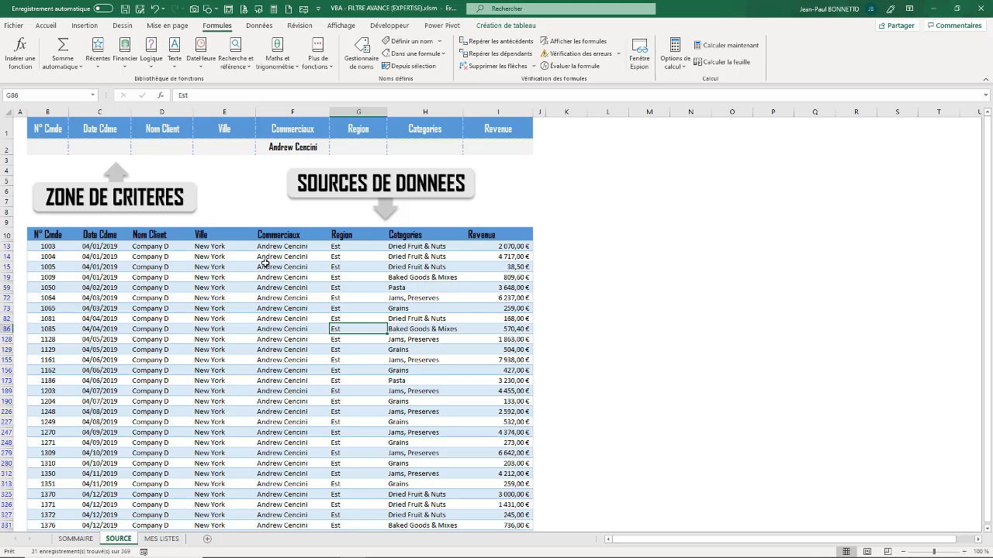
Step: Add a new worksheet, place it after MES LISTES, and rename it EXTRACTION
{"action": "left_click", "coordinate": [207, 538]}
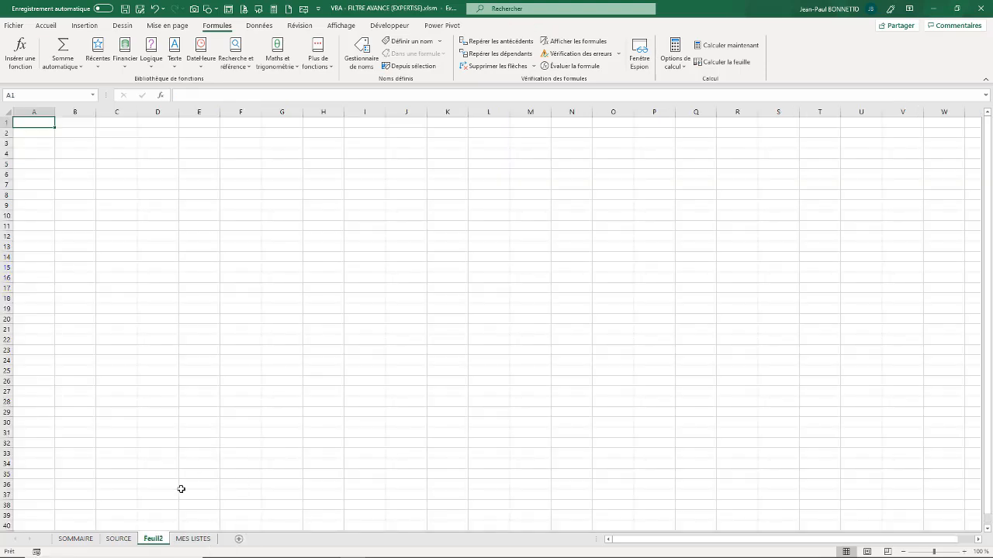
{"action": "left_click_drag", "start_coordinate": [158, 543], "coordinate": [253, 546]}
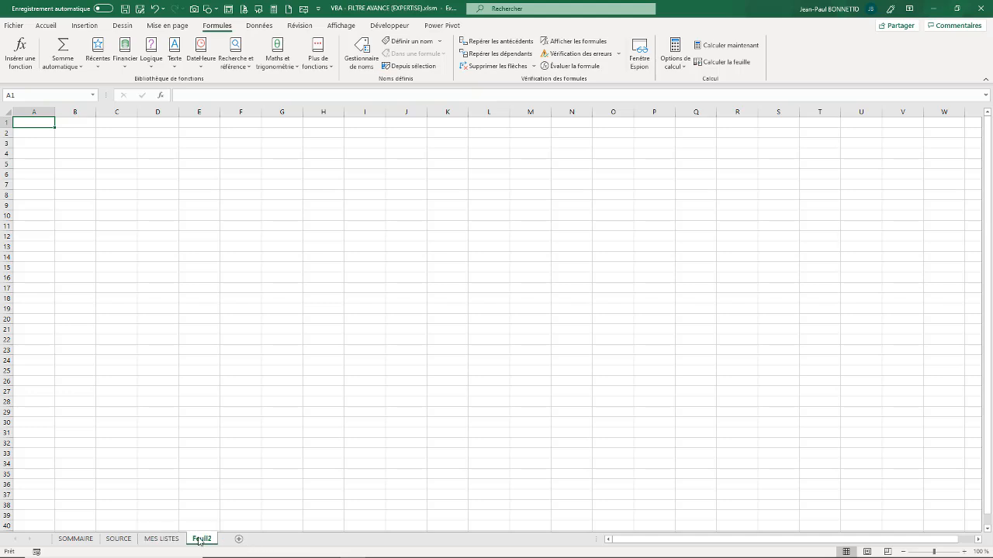
{"action": "double_click", "coordinate": [204, 539]}
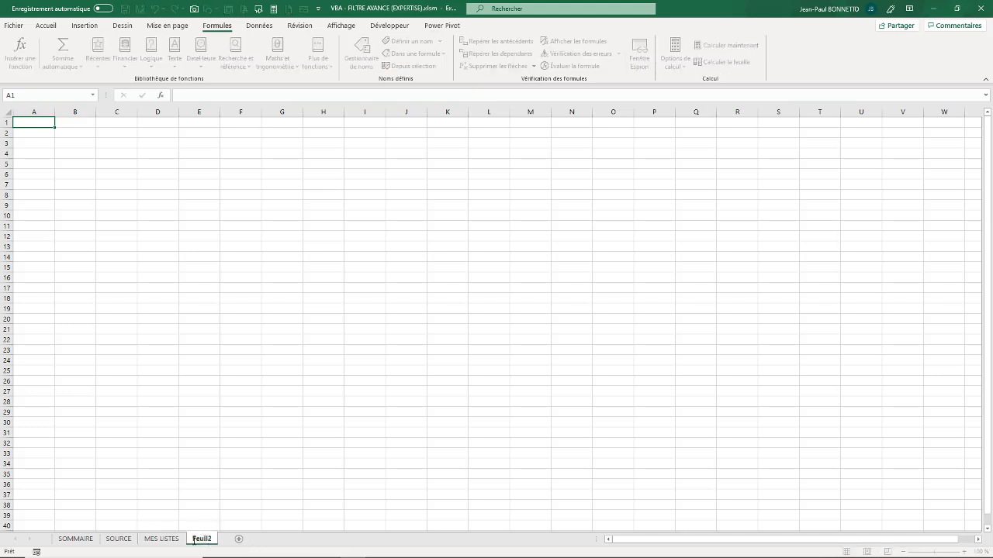
{"action": "left_click", "coordinate": [193, 542]}
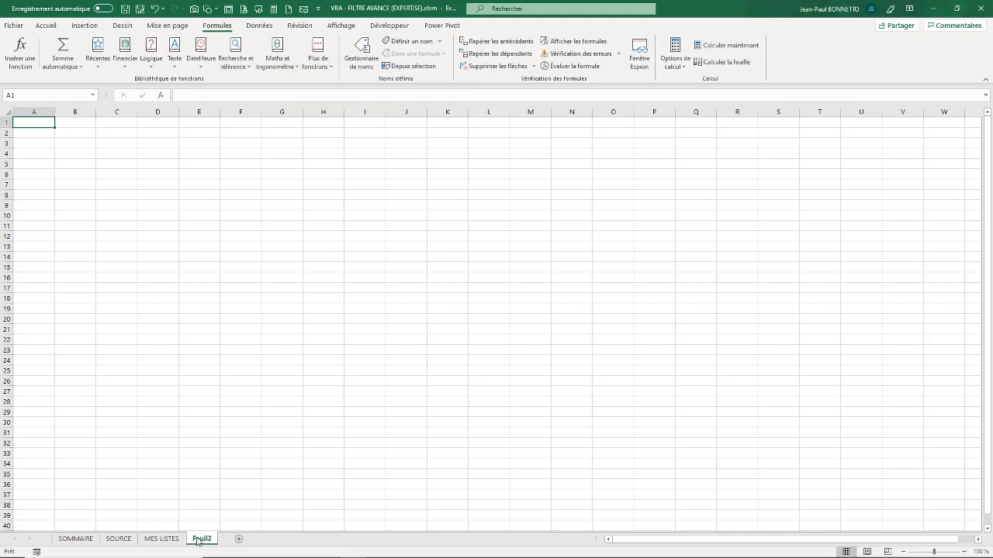
{"action": "double_click", "coordinate": [204, 539]}
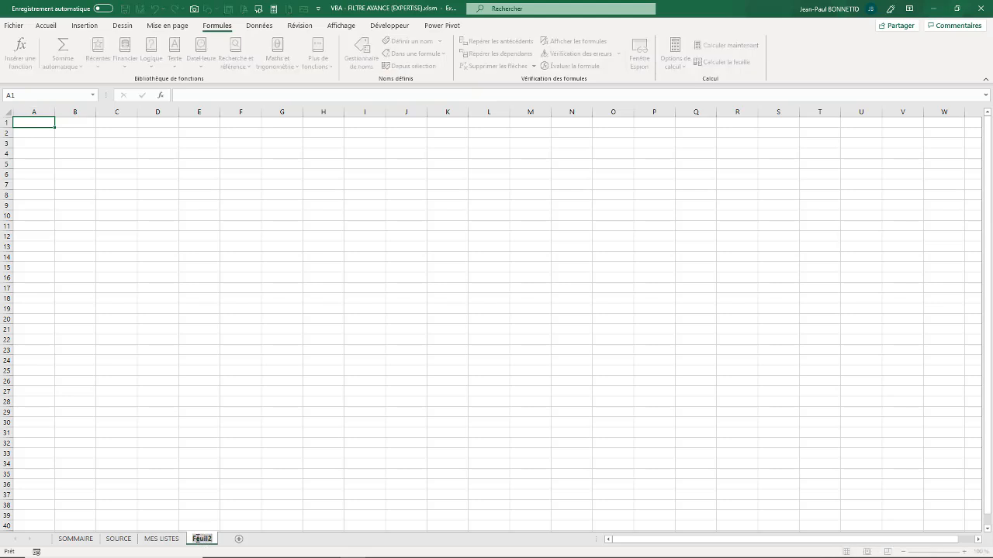
{"action": "type", "text": "EXTRACTION"}
{"action": "left_click", "coordinate": [210, 359]}
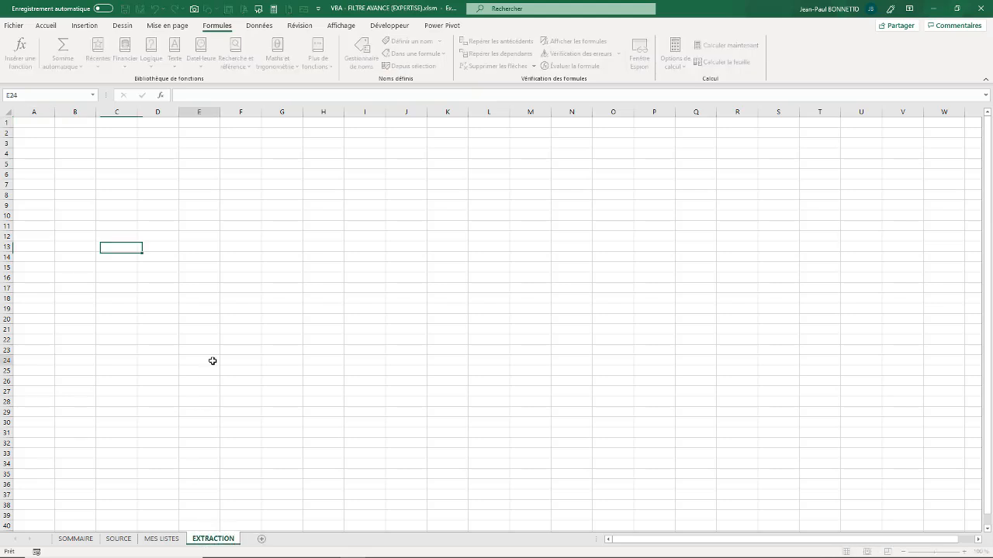
{"action": "left_click", "coordinate": [40, 125]}
Step: On the SOURCE sheet, clear the Commerciaux criterion in F2 and set the Region criterion in G2 to Nord
{"action": "left_click", "coordinate": [119, 538]}
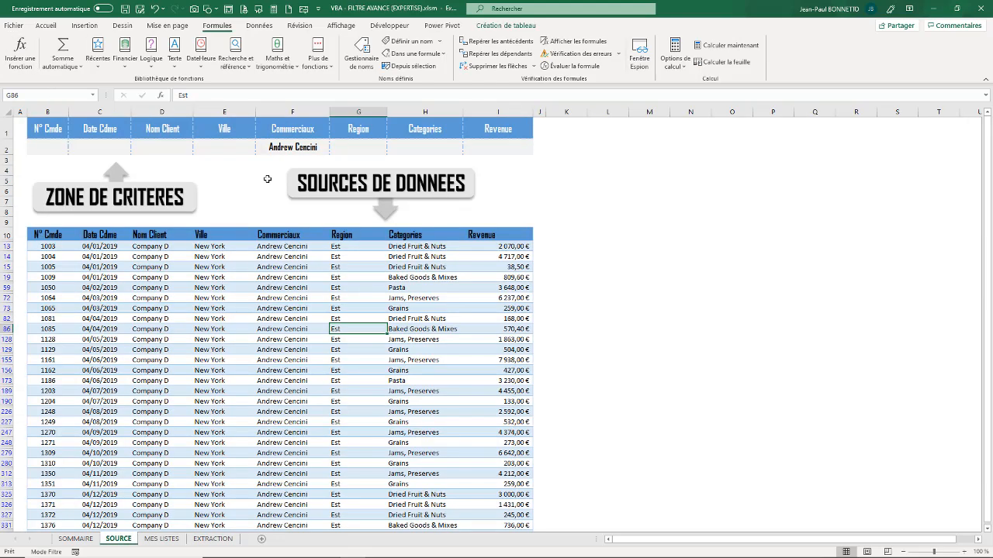
{"action": "left_click", "coordinate": [293, 147]}
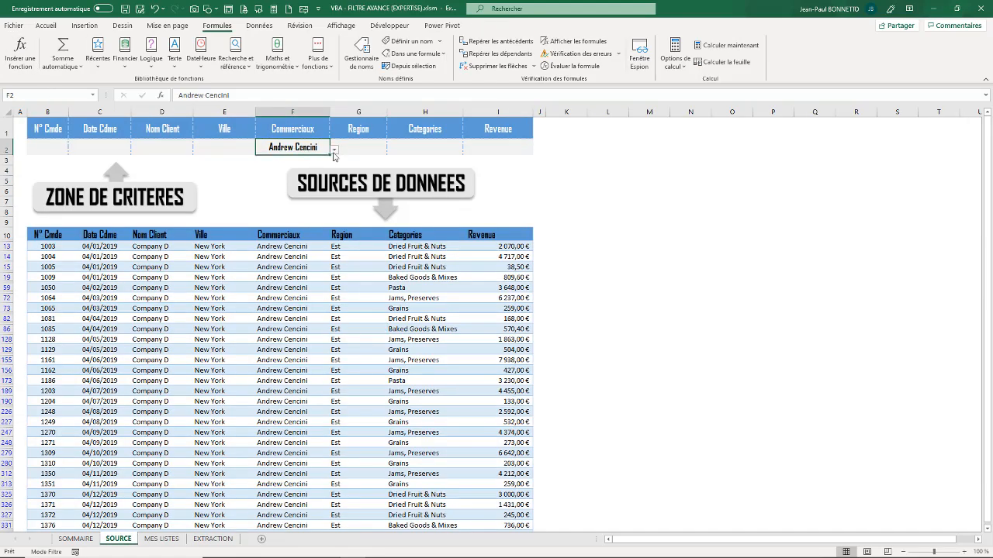
{"action": "key", "text": "Delete"}
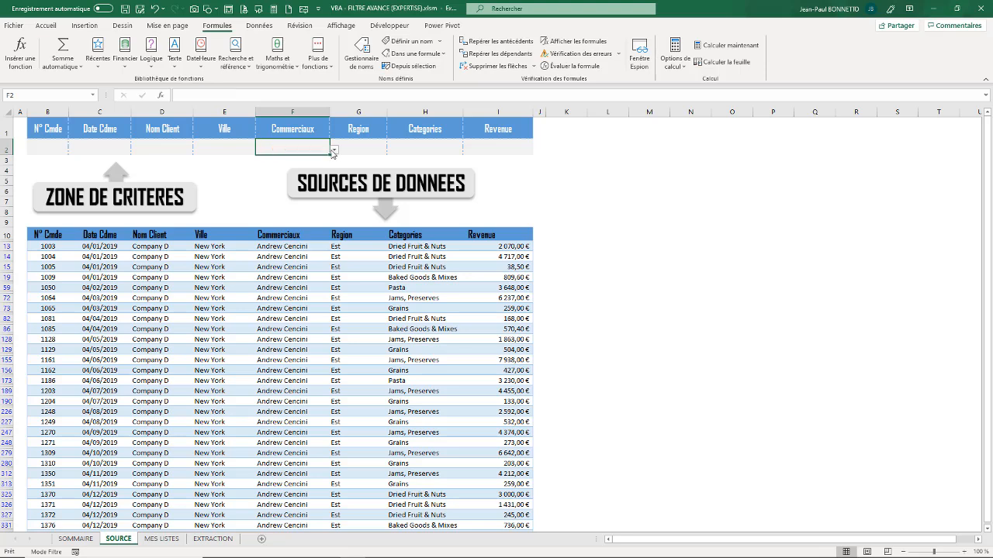
{"action": "left_click", "coordinate": [343, 144]}
{"action": "left_click", "coordinate": [392, 151]}
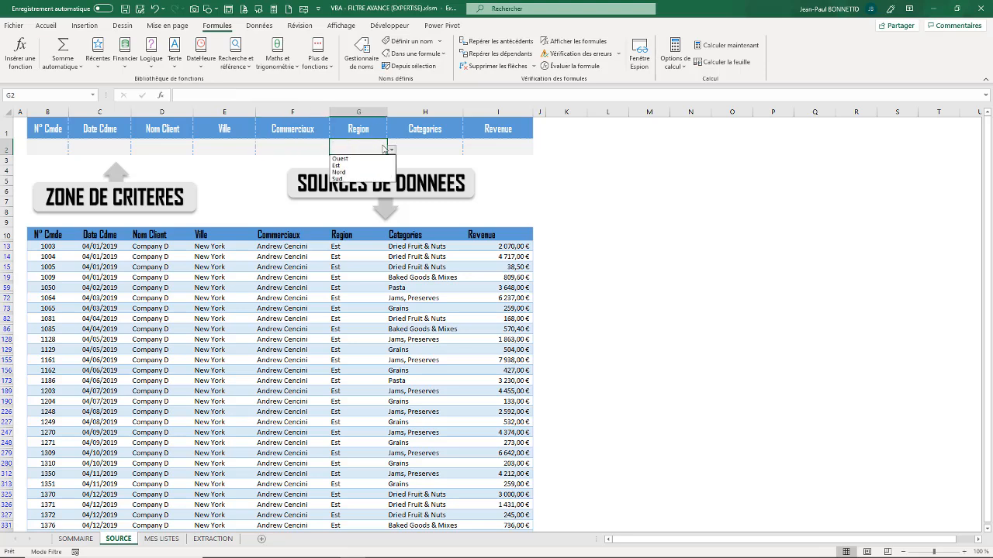
{"action": "left_click", "coordinate": [349, 173]}
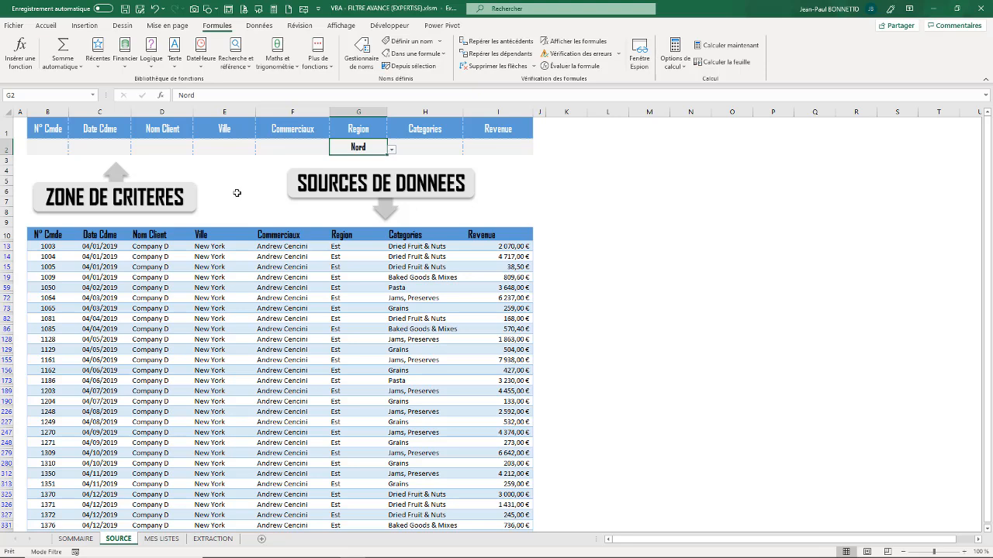
{"action": "left_click", "coordinate": [201, 268]}
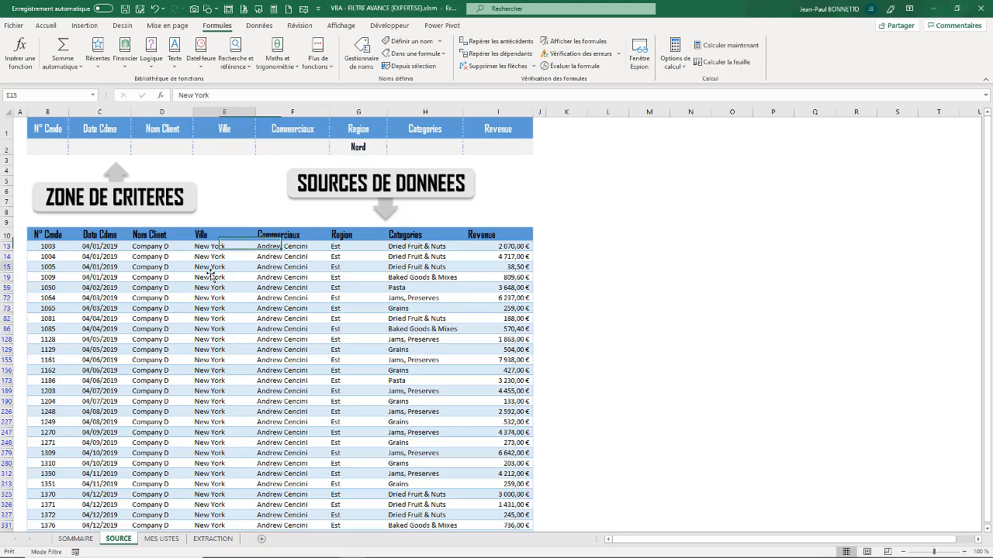
Step: From the EXTRACTION sheet, start an advanced filter that copies to another location, with SOURCE range B10:I378 as the list range
{"action": "left_click", "coordinate": [262, 27]}
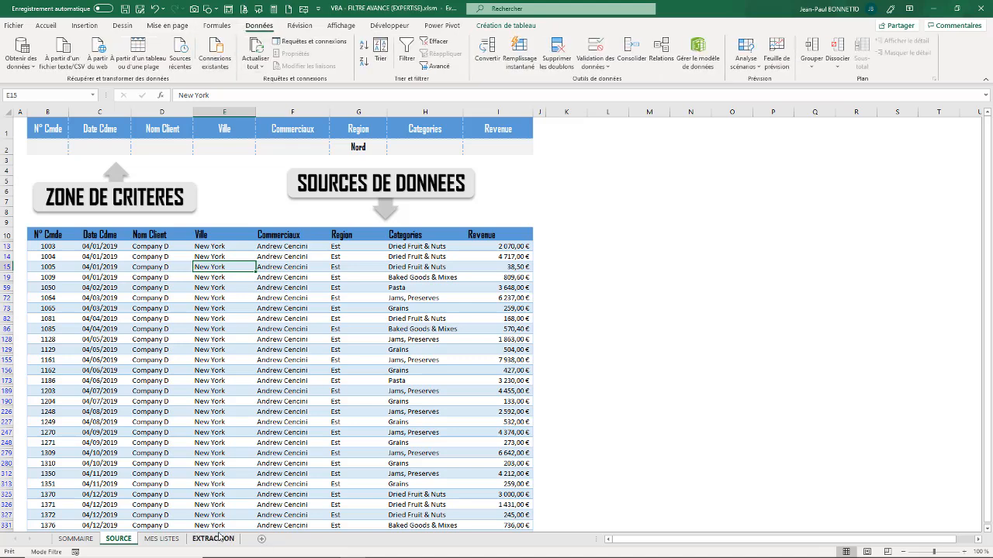
{"action": "left_click", "coordinate": [213, 539]}
{"action": "left_click", "coordinate": [437, 67]}
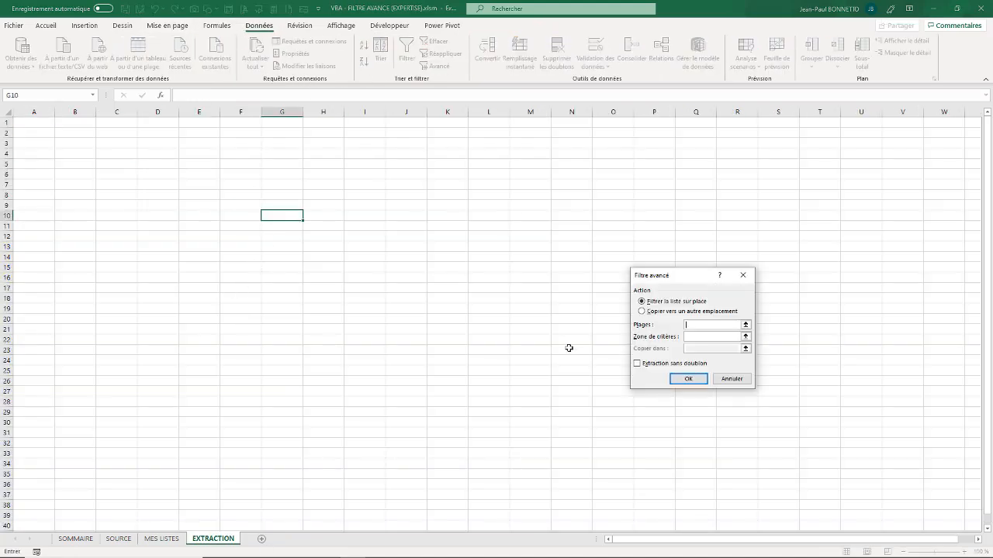
{"action": "left_click", "coordinate": [644, 313]}
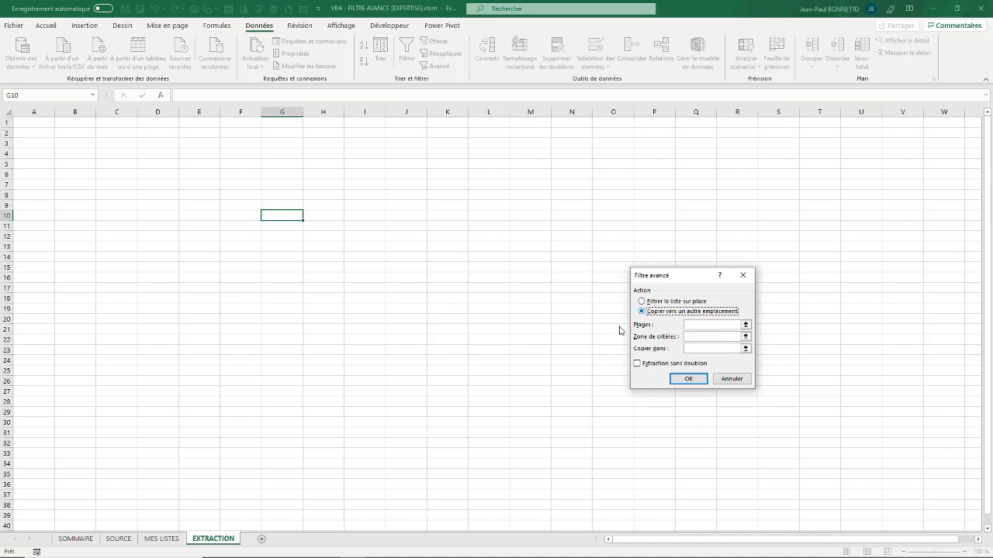
{"action": "left_click", "coordinate": [745, 326]}
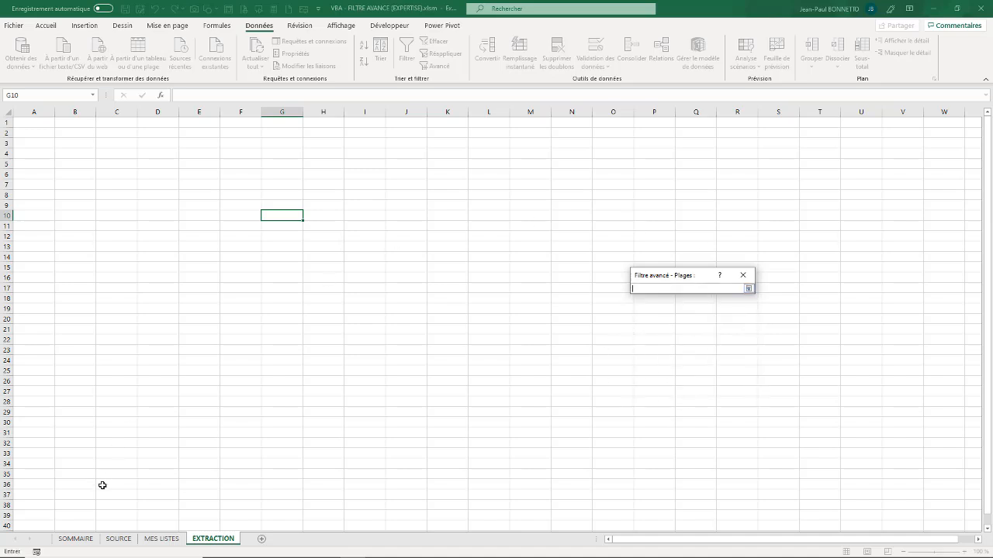
{"action": "left_click", "coordinate": [122, 538]}
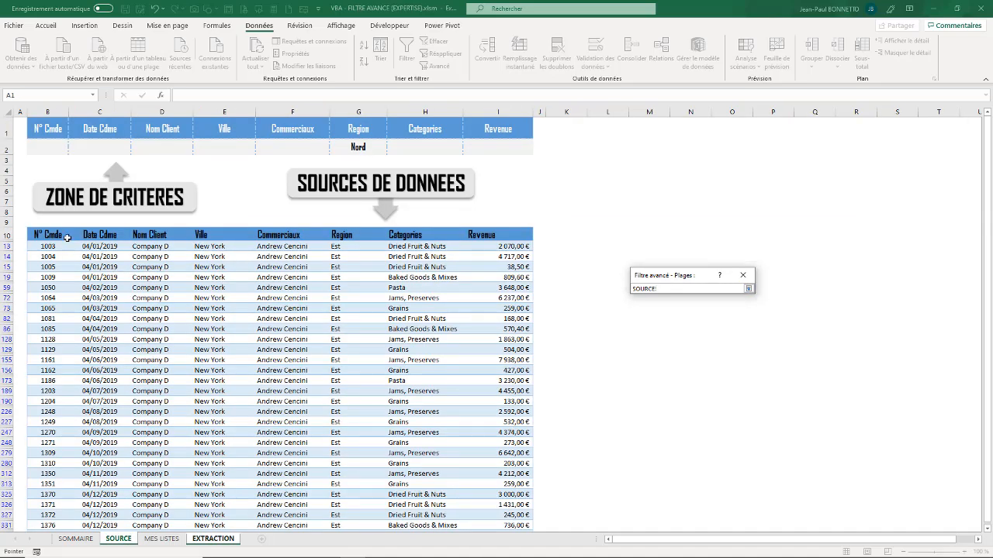
{"action": "left_click", "coordinate": [48, 235]}
{"action": "key", "text": "ctrl+shift+Down"}
{"action": "key", "text": "ctrl+shift+Right"}
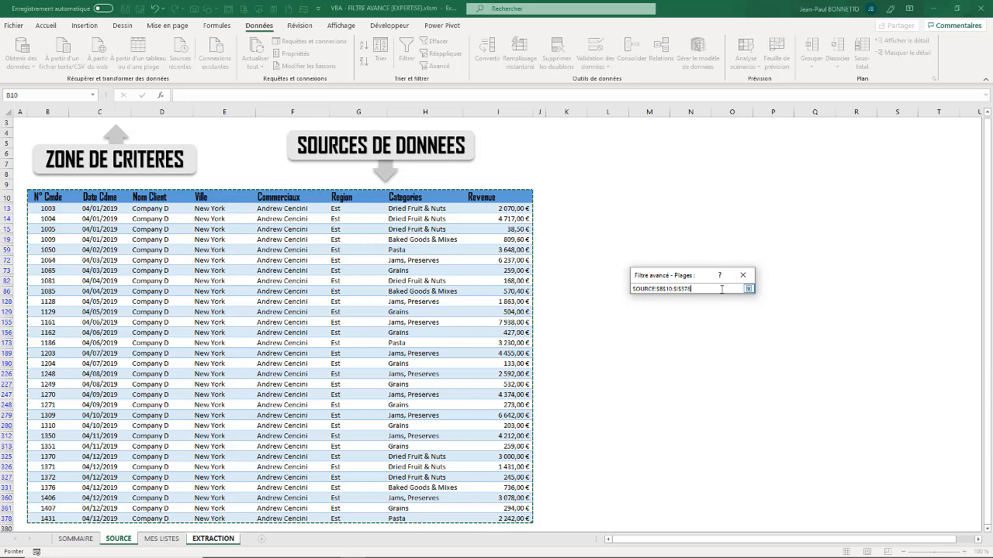
{"action": "left_click", "coordinate": [748, 288]}
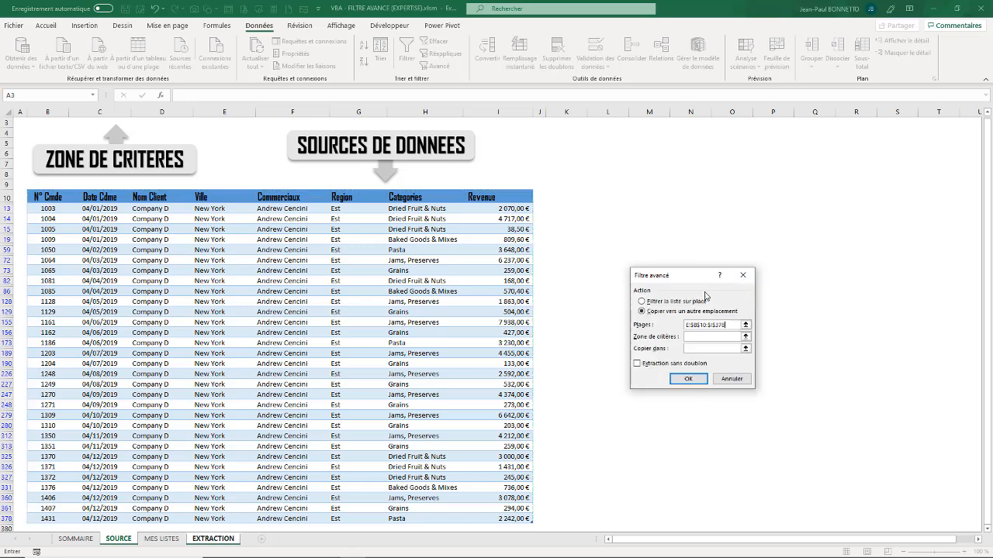
Step: Use the Criteres range B1:I2 on SOURCE as the criteria, set EXTRACTION cell A1 as the destination, and run the advanced filter
{"action": "left_click", "coordinate": [745, 336]}
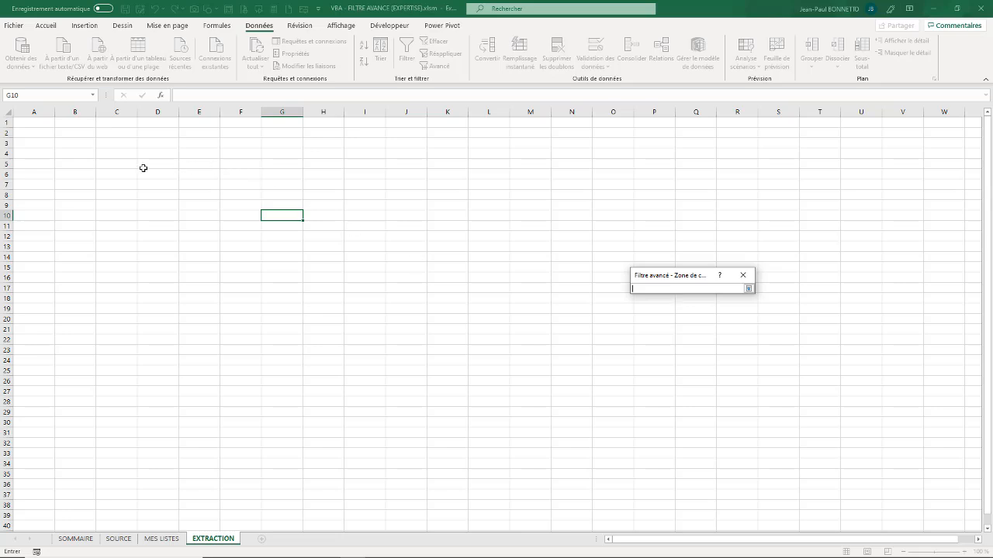
{"action": "left_click", "coordinate": [118, 539]}
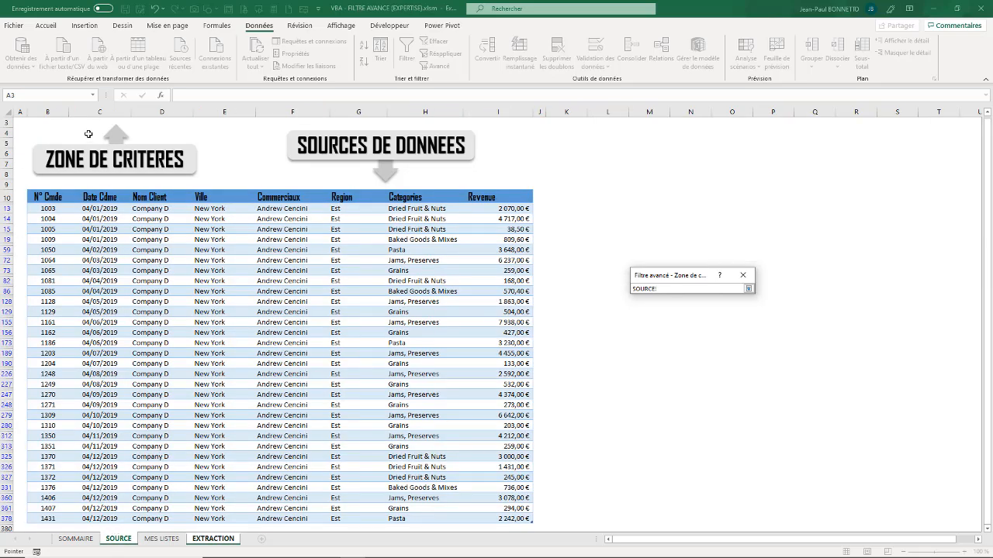
{"action": "scroll", "coordinate": [89, 134], "scroll_direction": "up", "scroll_amount": 1}
{"action": "left_click_drag", "start_coordinate": [47, 122], "coordinate": [498, 147]}
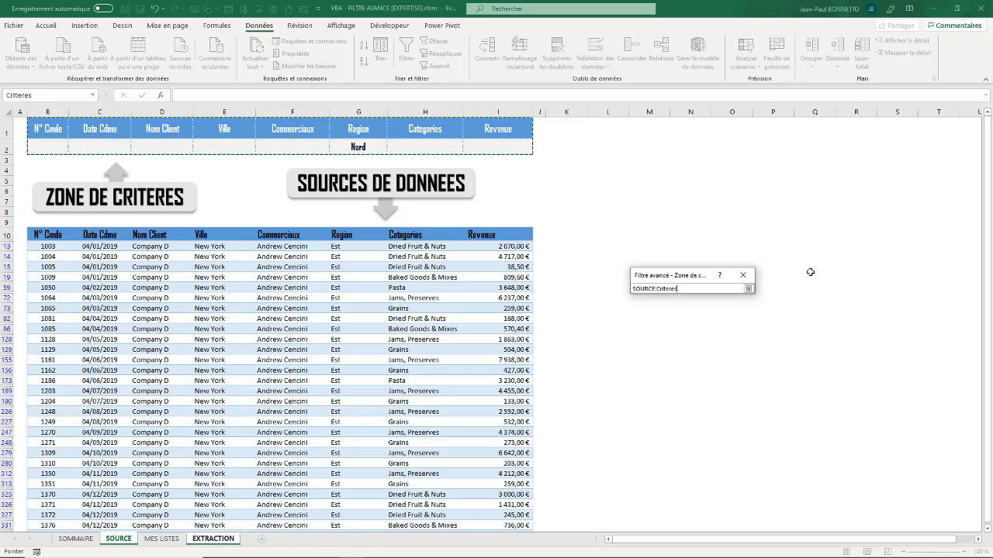
{"action": "left_click", "coordinate": [749, 289]}
{"action": "left_click", "coordinate": [703, 347]}
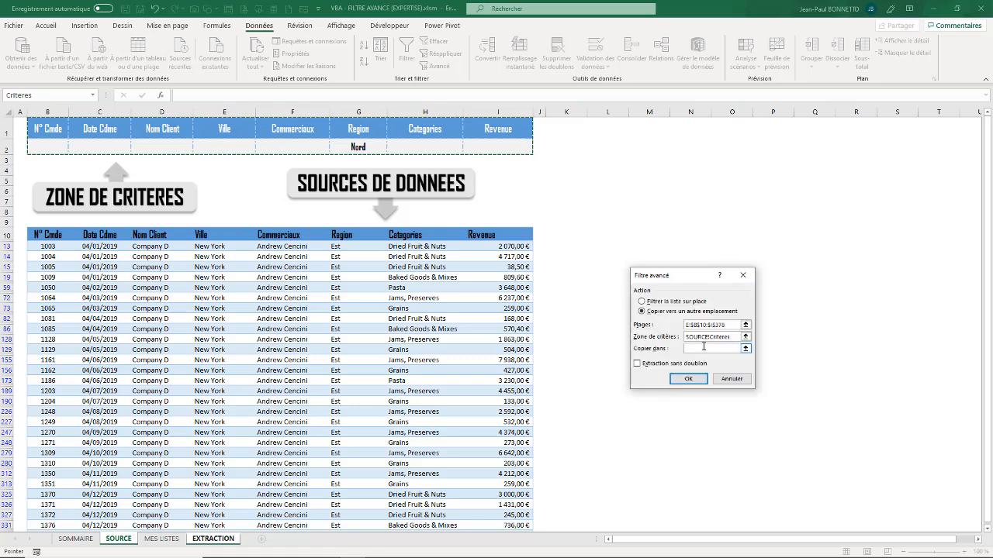
{"action": "left_click", "coordinate": [704, 348]}
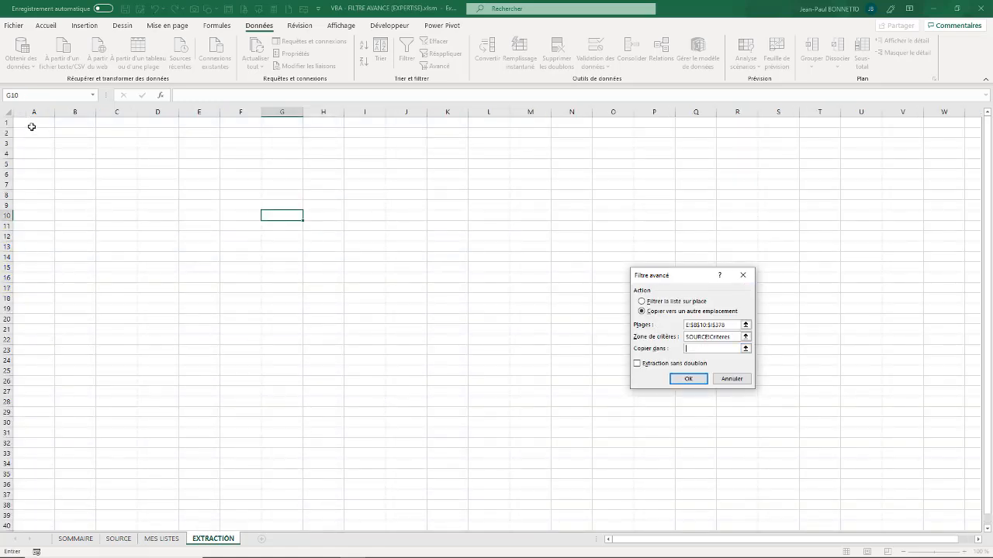
{"action": "left_click", "coordinate": [32, 126]}
{"action": "left_click", "coordinate": [688, 378]}
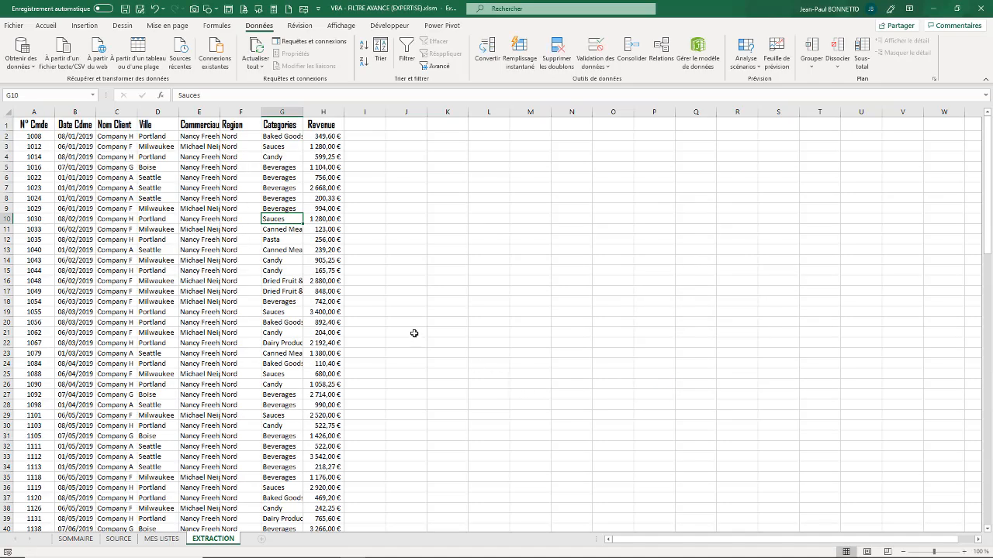
Step: Widen the Region and Revenue columns of the extract, and autofit the Categories, Ville, Nom Client and N° Cmde columns
{"action": "left_click_drag", "start_coordinate": [262, 113], "coordinate": [293, 113]}
{"action": "left_click_drag", "start_coordinate": [375, 112], "coordinate": [425, 113]}
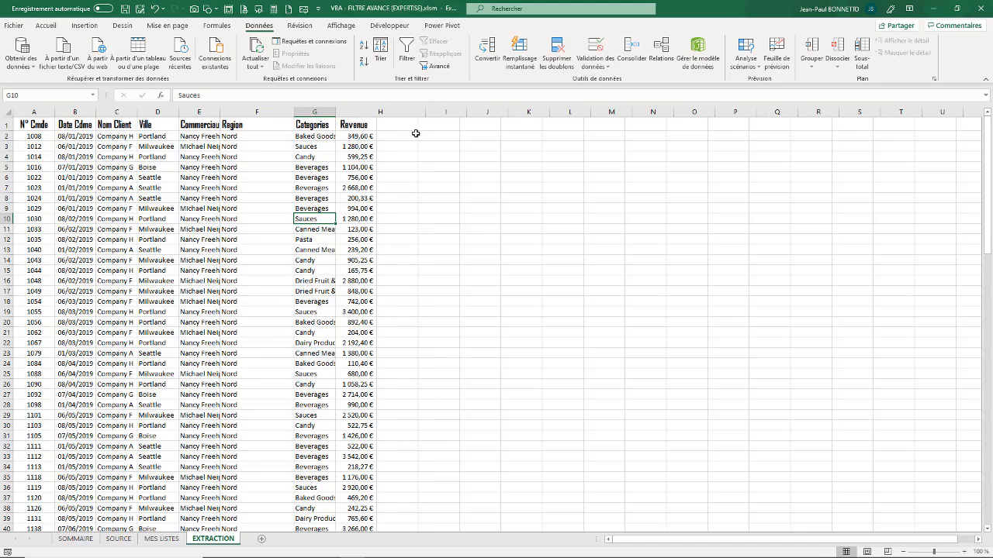
{"action": "double_click", "coordinate": [335, 112]}
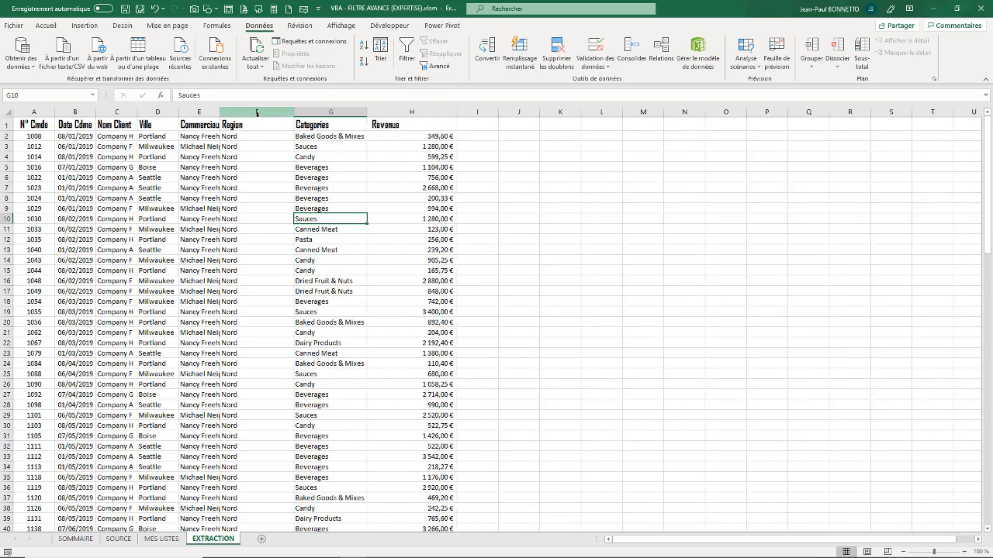
{"action": "double_click", "coordinate": [177, 112]}
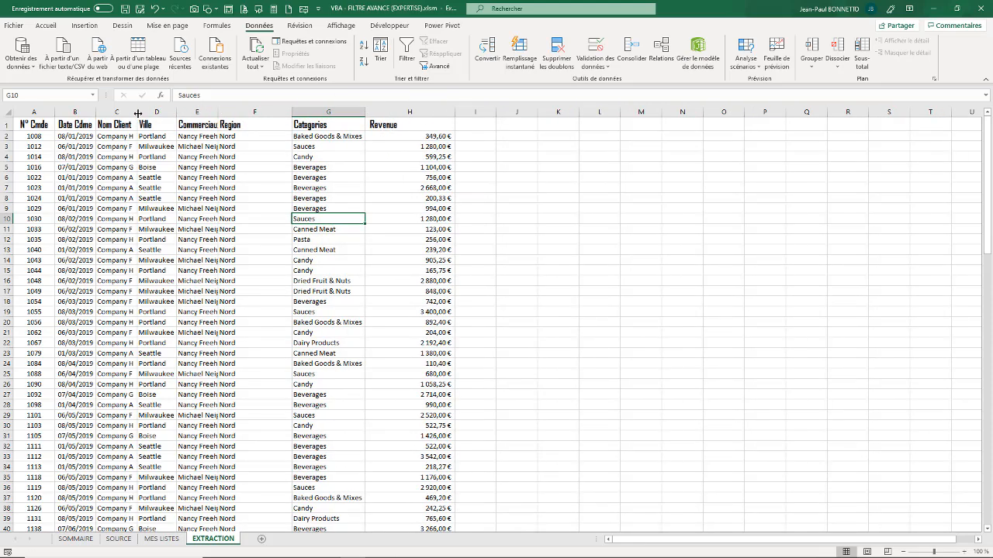
{"action": "double_click", "coordinate": [137, 112]}
{"action": "double_click", "coordinate": [55, 114]}
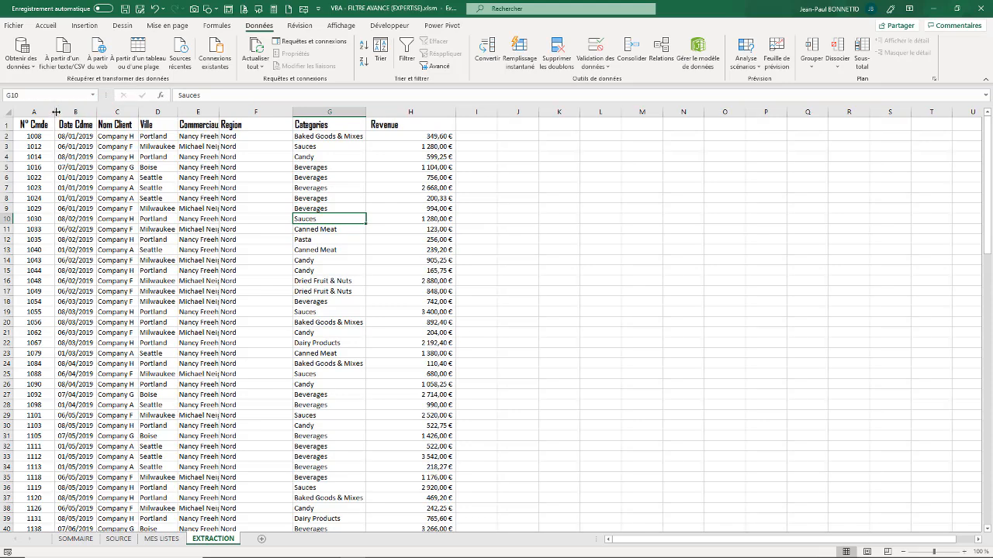
{"action": "double_click", "coordinate": [56, 112]}
Step: Widen the Commerciaux column to fit the full names, narrow the Region and Revenue columns, and check the extract down to its last row
{"action": "scroll", "coordinate": [107, 216], "scroll_direction": "down", "scroll_amount": 20}
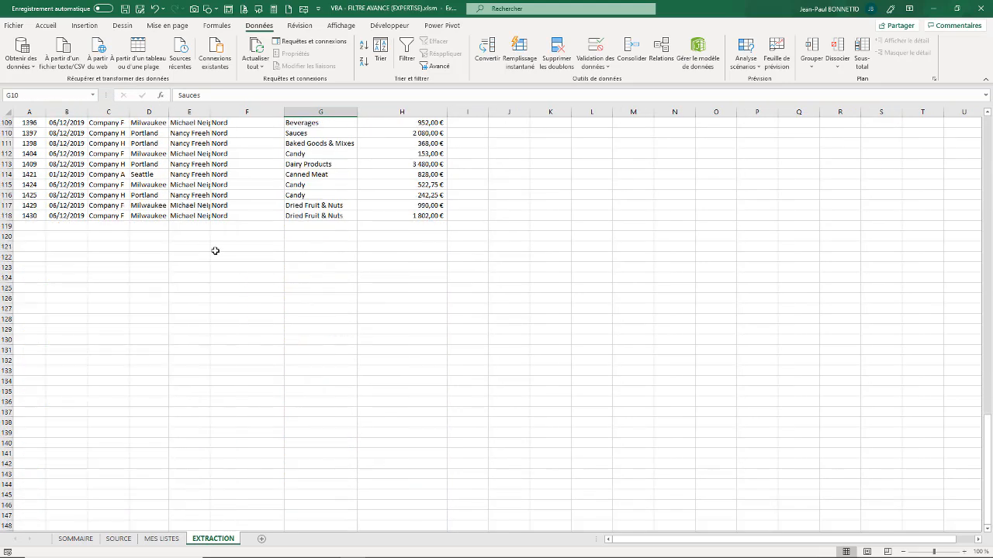
{"action": "scroll", "coordinate": [223, 226], "scroll_direction": "up", "scroll_amount": 20}
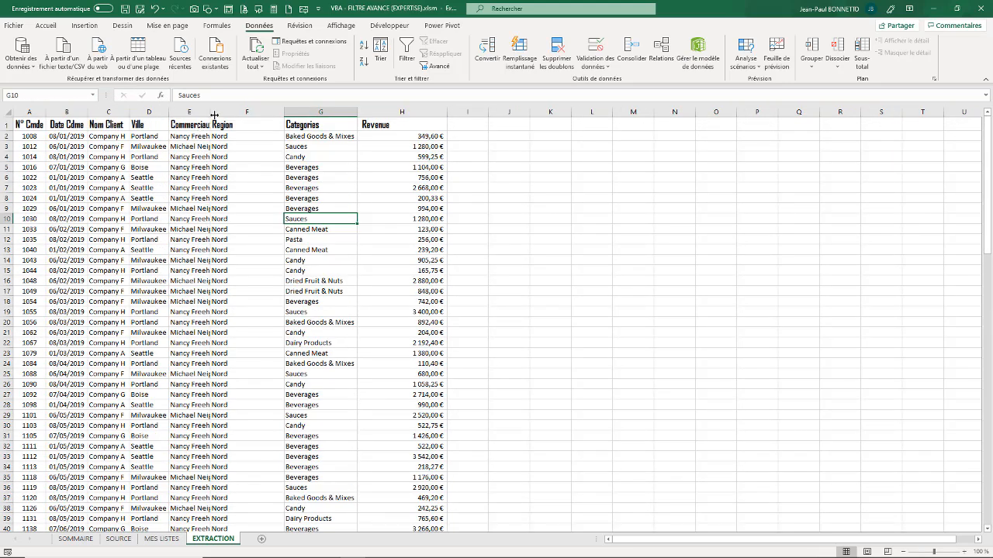
{"action": "left_click_drag", "start_coordinate": [214, 115], "coordinate": [250, 114]}
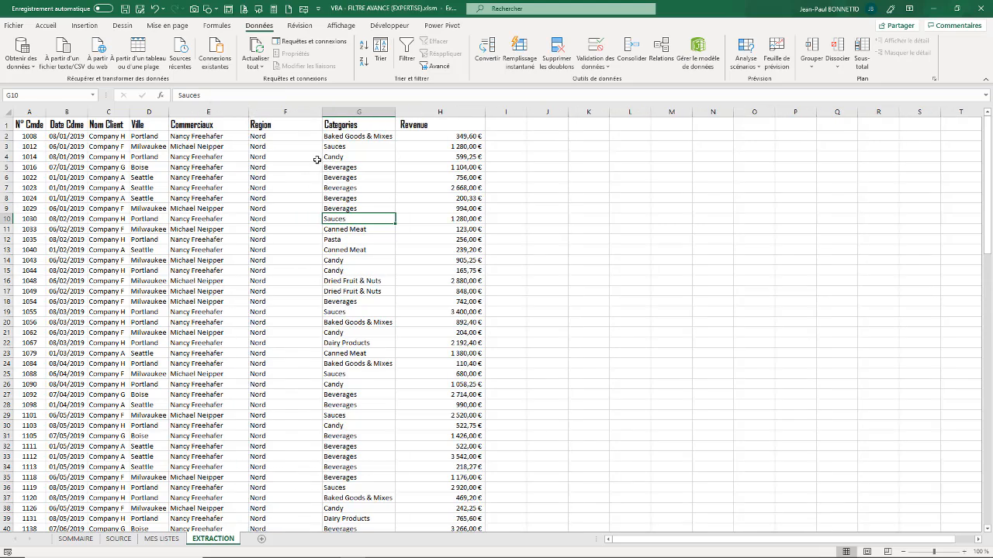
{"action": "left_click_drag", "start_coordinate": [321, 112], "coordinate": [290, 158]}
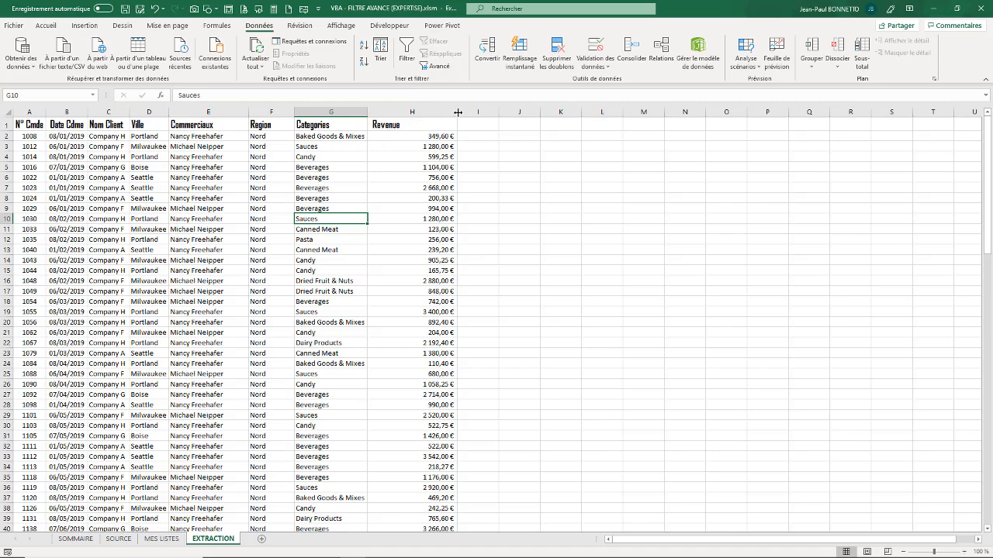
{"action": "left_click_drag", "start_coordinate": [457, 113], "coordinate": [421, 117]}
{"action": "scroll", "coordinate": [267, 202], "scroll_direction": "down", "scroll_amount": 20}
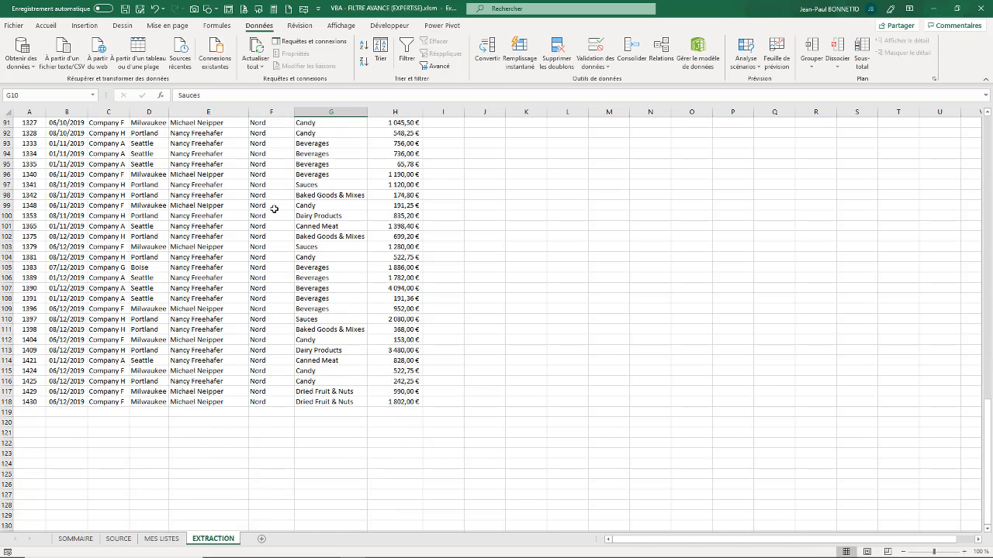
{"action": "scroll", "coordinate": [394, 405], "scroll_direction": "up", "scroll_amount": 20}
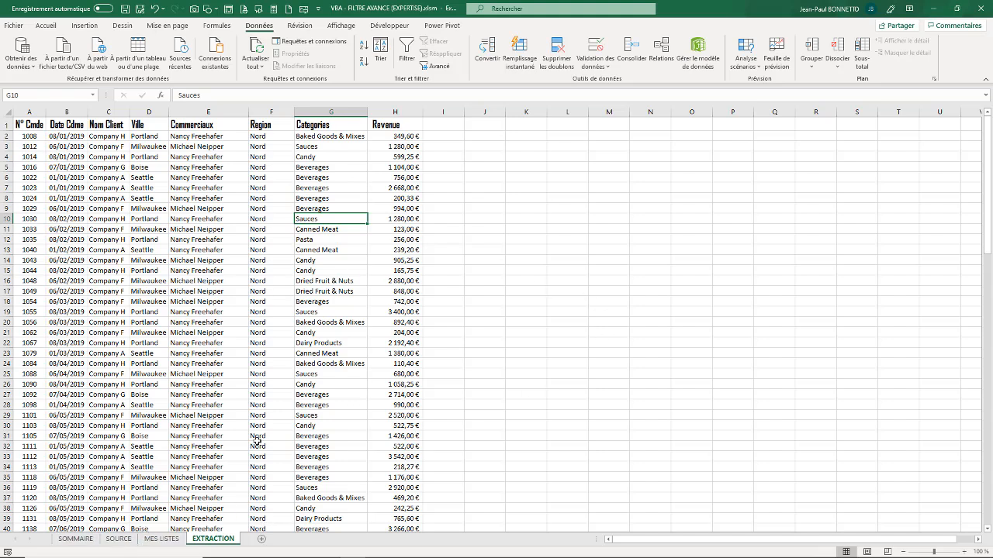
Step: Examine the advanced filter's advantages and limits on MES LISTES, and look over the SOURCE, EXTRACTION and SOMMAIRE sheets
{"action": "left_click", "coordinate": [162, 539]}
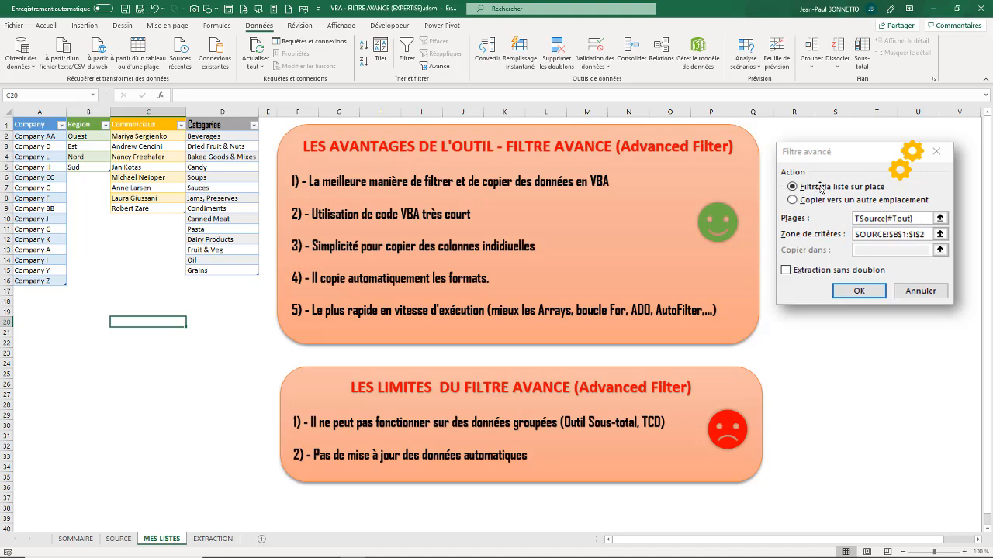
{"action": "left_click", "coordinate": [119, 539]}
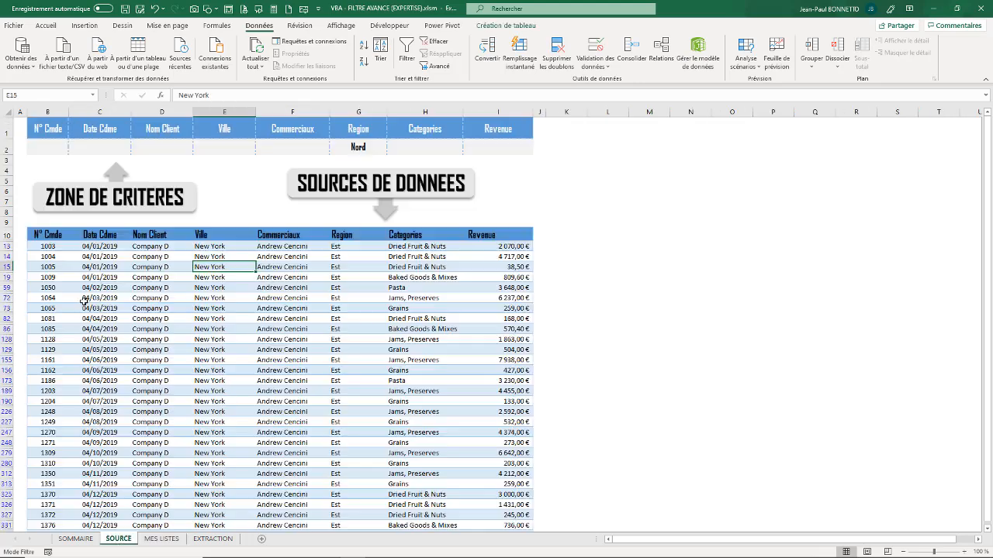
{"action": "left_click", "coordinate": [257, 329]}
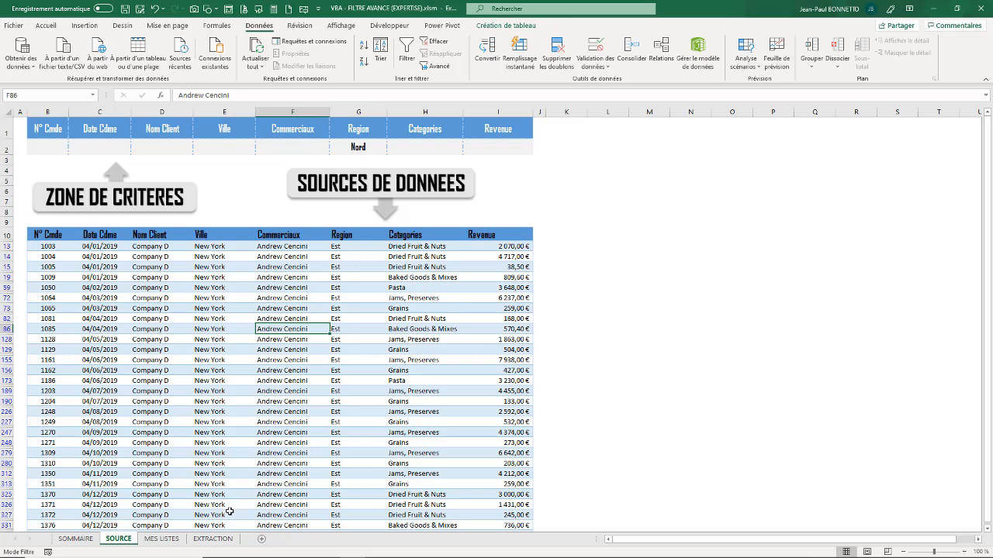
{"action": "left_click", "coordinate": [214, 539]}
{"action": "left_click", "coordinate": [119, 179]}
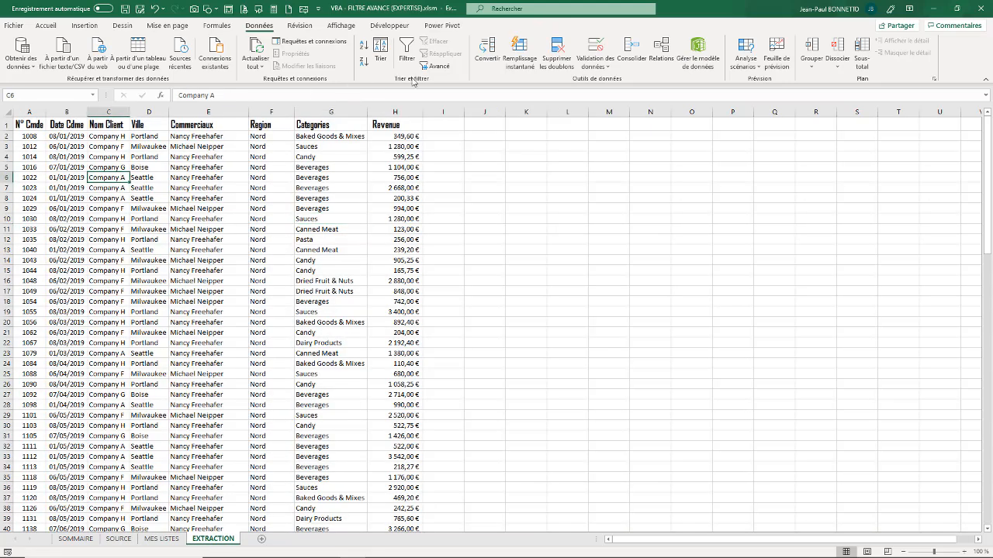
{"action": "left_click", "coordinate": [219, 169]}
{"action": "left_click", "coordinate": [161, 539]}
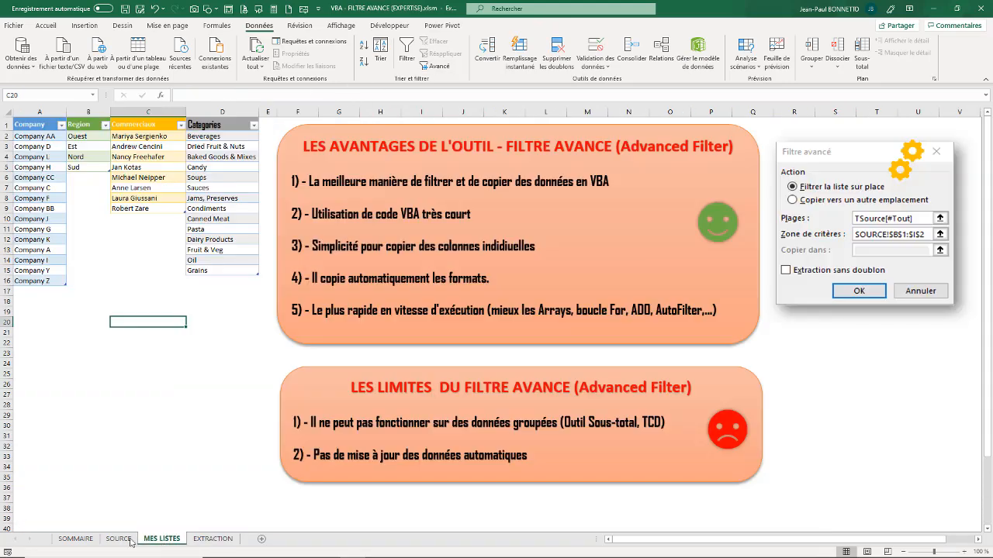
{"action": "left_click", "coordinate": [119, 538]}
{"action": "left_click", "coordinate": [78, 540]}
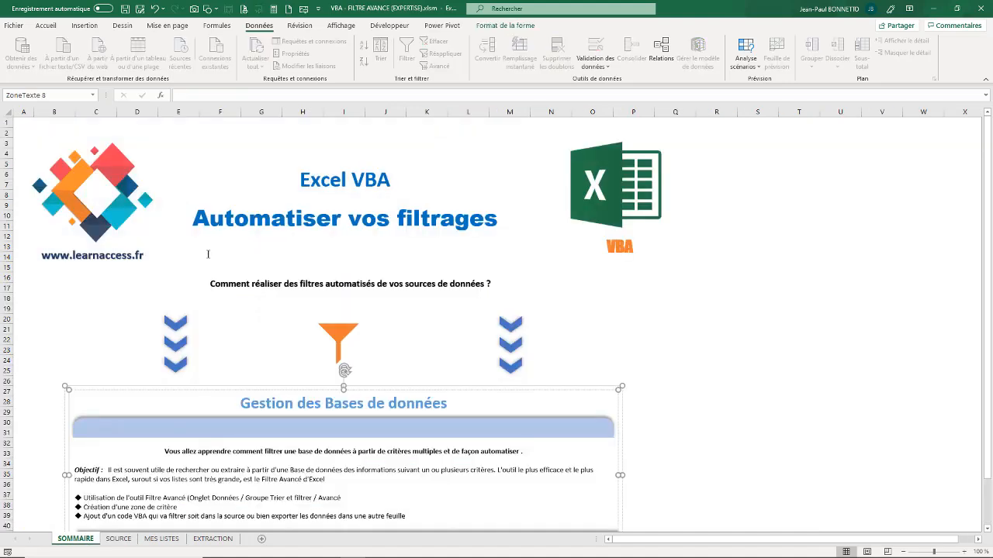
{"action": "left_click", "coordinate": [733, 306]}
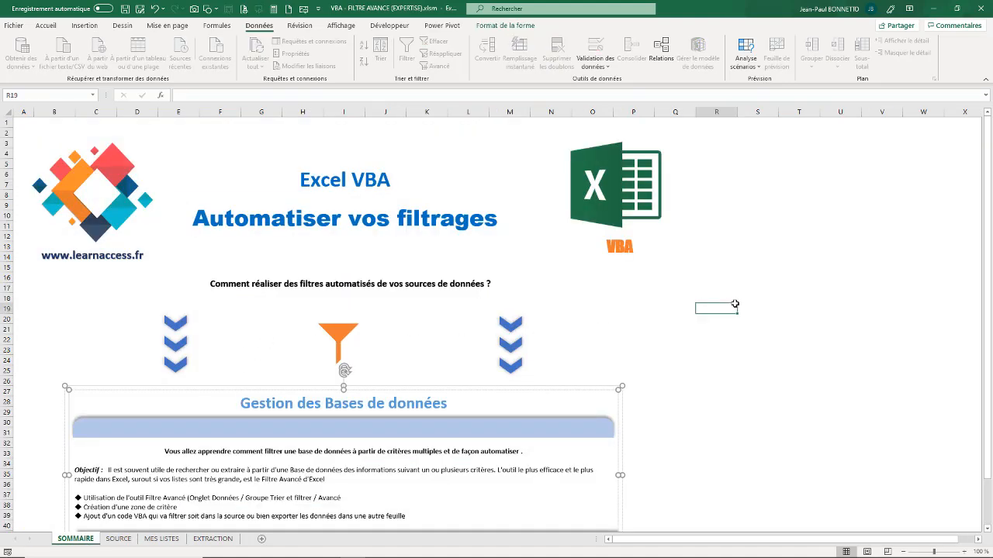
{"action": "left_click", "coordinate": [162, 540]}
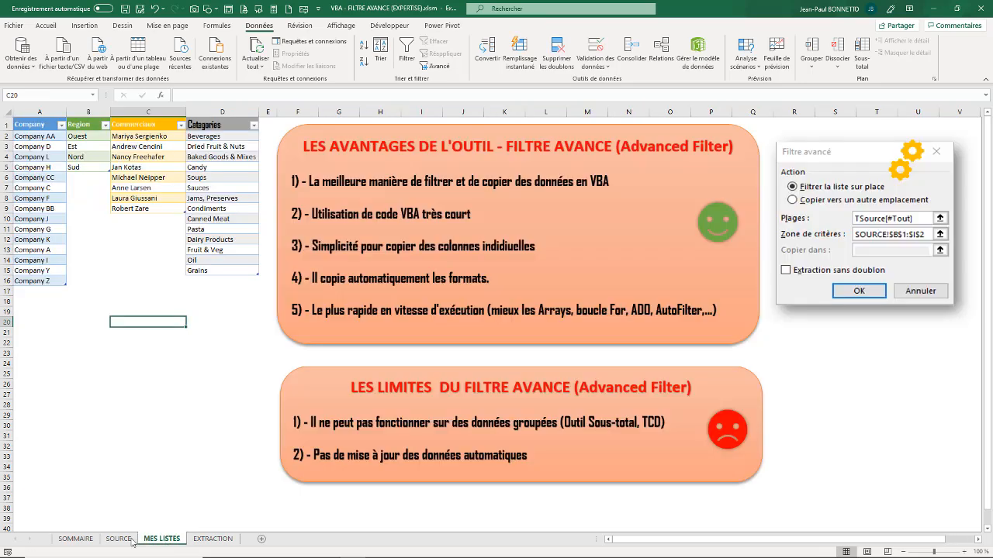
Step: Remove the filter from the source list on SOURCE and delete the leftover extract in L11:S33
{"action": "left_click", "coordinate": [119, 539]}
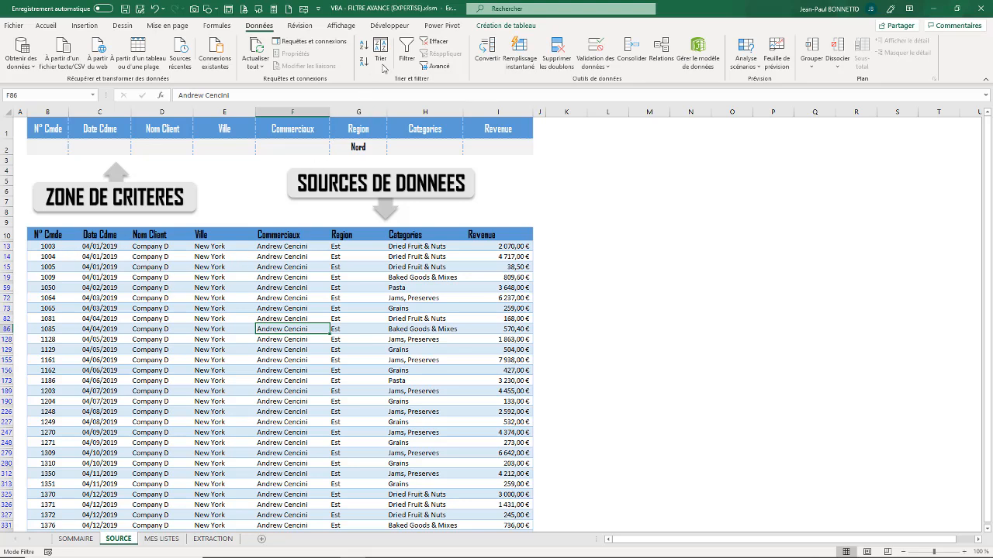
{"action": "left_click", "coordinate": [407, 48]}
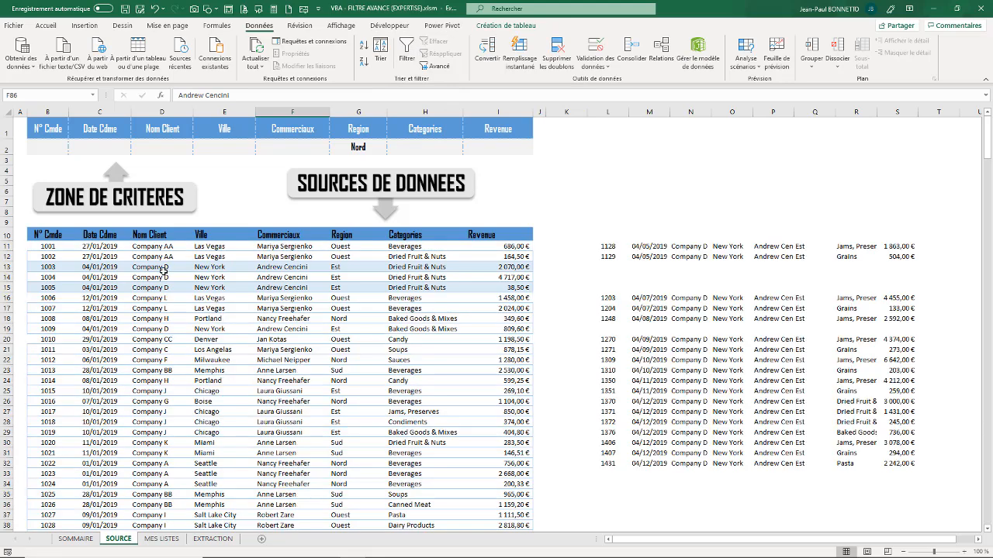
{"action": "left_click", "coordinate": [161, 298]}
{"action": "left_click_drag", "start_coordinate": [598, 242], "coordinate": [910, 471]}
{"action": "key", "text": "Delete"}
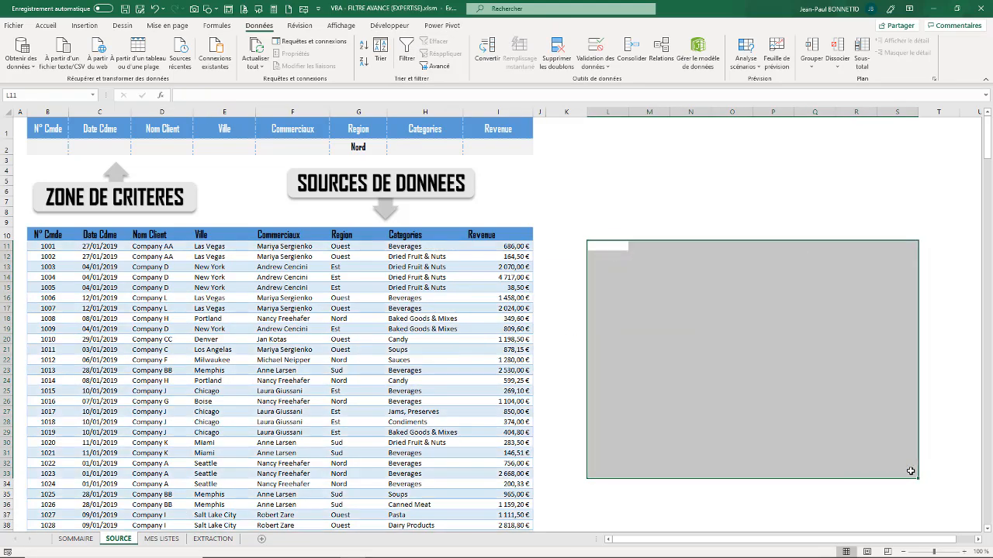
{"action": "left_click", "coordinate": [662, 192]}
{"action": "left_click", "coordinate": [610, 128]}
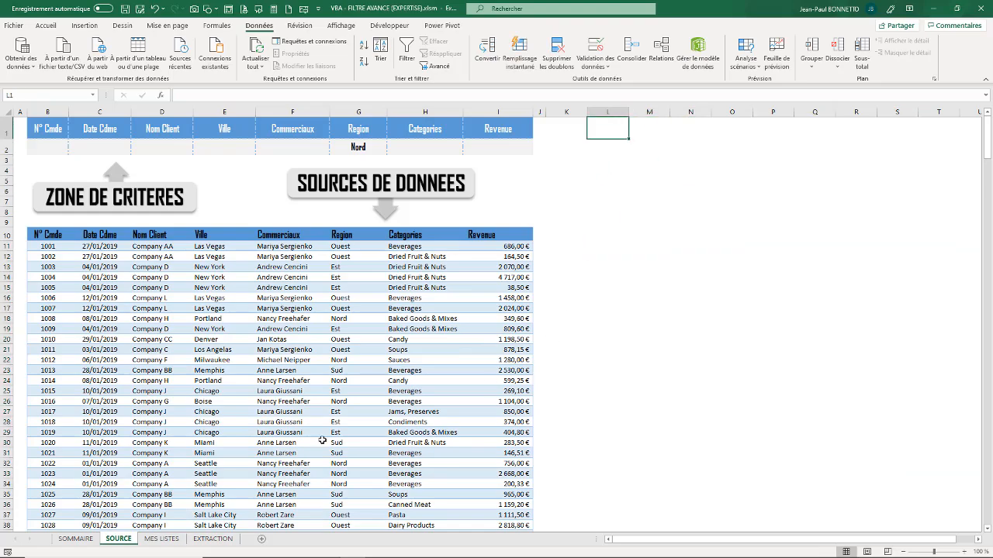
Step: Examine the source list on SOURCE, the Nord extract on EXTRACTION and the reference lists on MES LISTES, ending back on SOURCE
{"action": "scroll", "coordinate": [322, 441], "scroll_direction": "down", "scroll_amount": 9}
{"action": "scroll", "coordinate": [290, 425], "scroll_direction": "up", "scroll_amount": 9}
{"action": "scroll", "coordinate": [142, 378], "scroll_direction": "down", "scroll_amount": 15}
{"action": "scroll", "coordinate": [142, 373], "scroll_direction": "up", "scroll_amount": 15}
{"action": "left_click", "coordinate": [211, 539]}
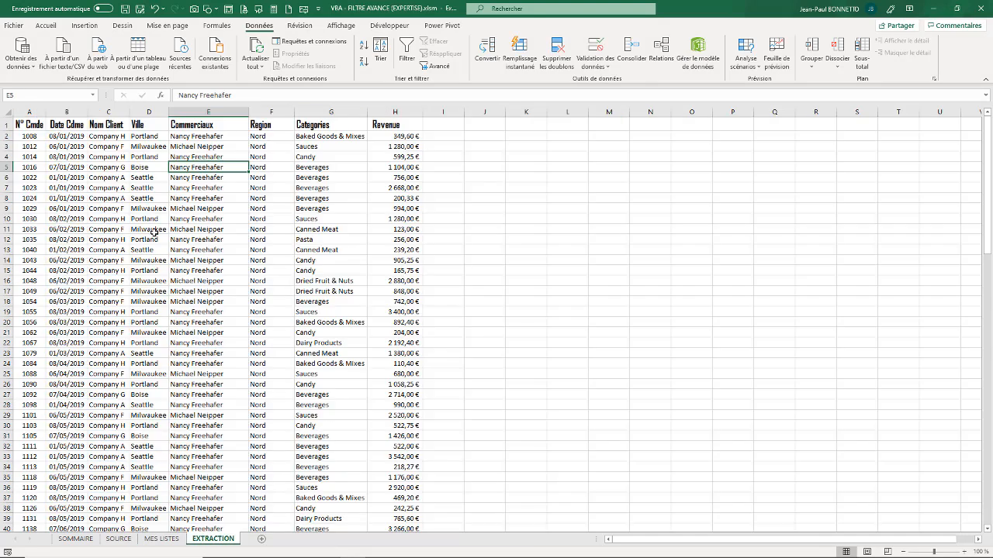
{"action": "left_click", "coordinate": [119, 539]}
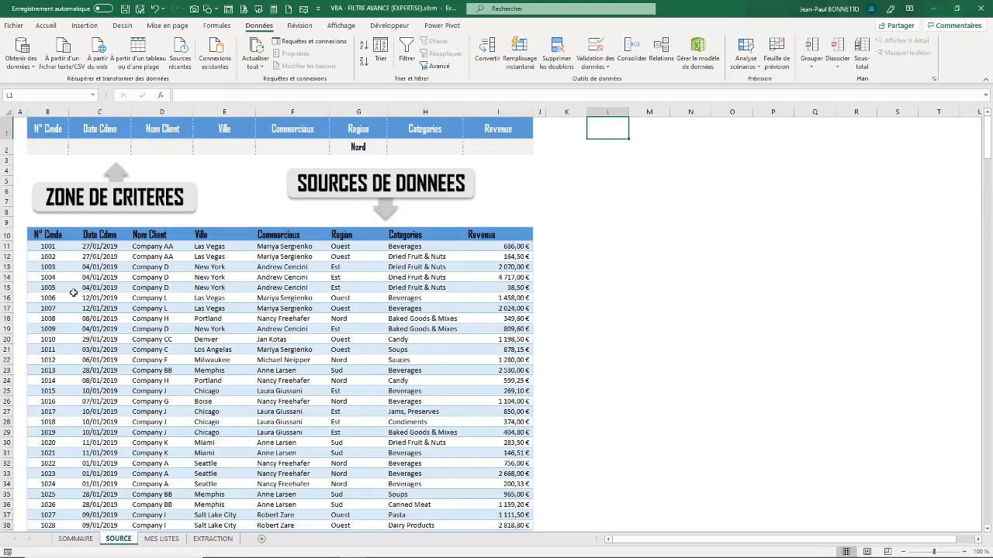
{"action": "scroll", "coordinate": [101, 338], "scroll_direction": "down", "scroll_amount": 20}
{"action": "left_click", "coordinate": [101, 337]}
{"action": "scroll", "coordinate": [135, 349], "scroll_direction": "up", "scroll_amount": 15}
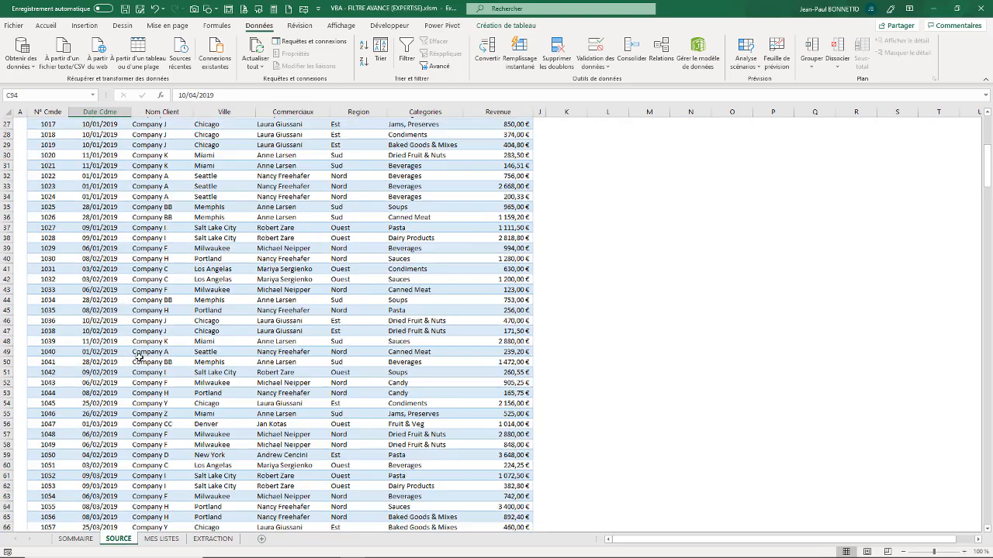
{"action": "scroll", "coordinate": [138, 356], "scroll_direction": "up", "scroll_amount": 9}
{"action": "left_click", "coordinate": [212, 539]}
{"action": "left_click", "coordinate": [364, 149]}
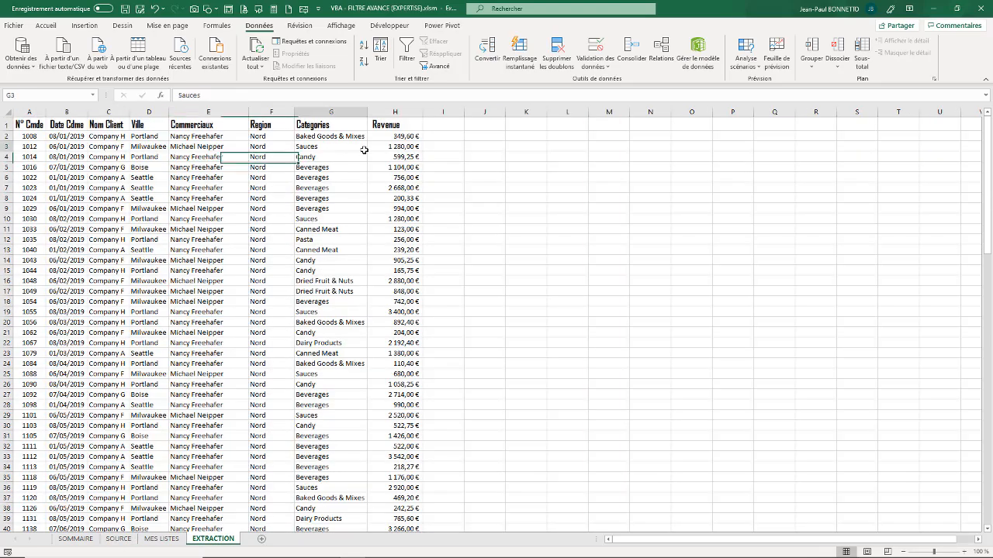
{"action": "left_click", "coordinate": [198, 181]}
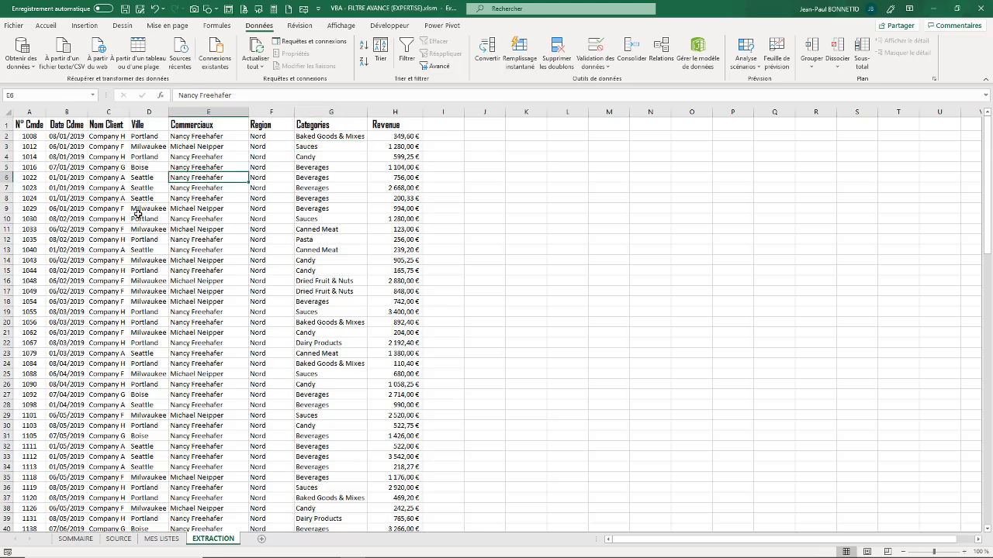
{"action": "left_click", "coordinate": [105, 176]}
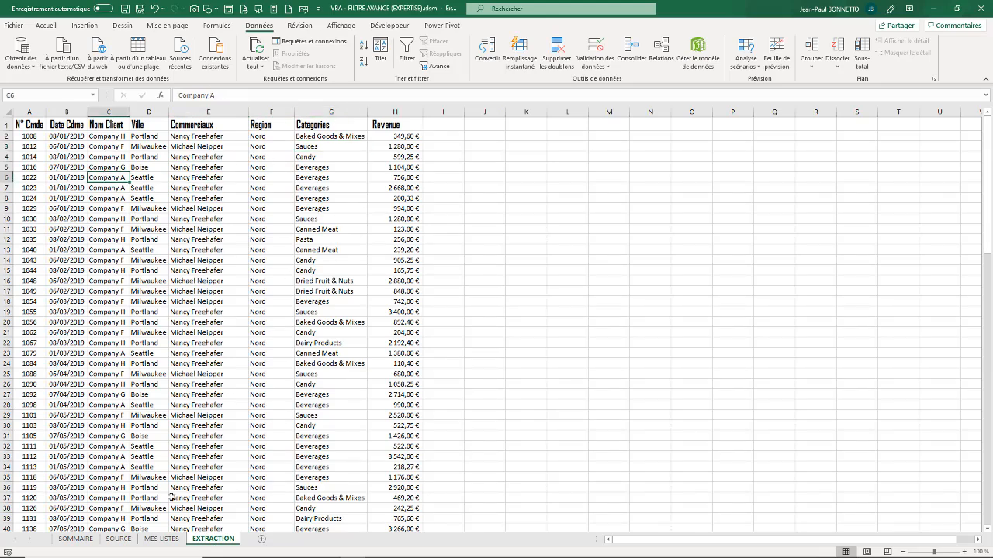
{"action": "left_click", "coordinate": [162, 539]}
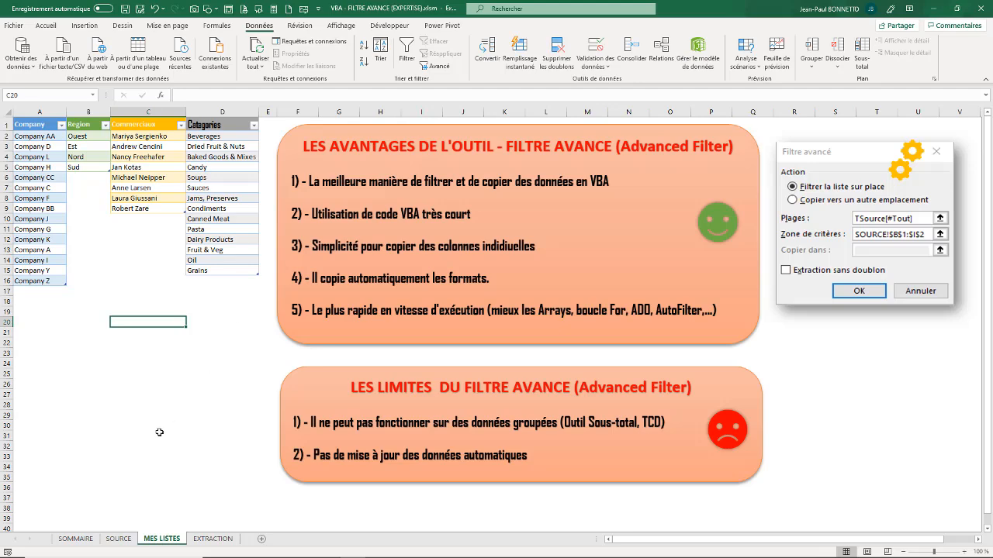
{"action": "left_click", "coordinate": [118, 539]}
{"action": "left_click", "coordinate": [339, 144]}
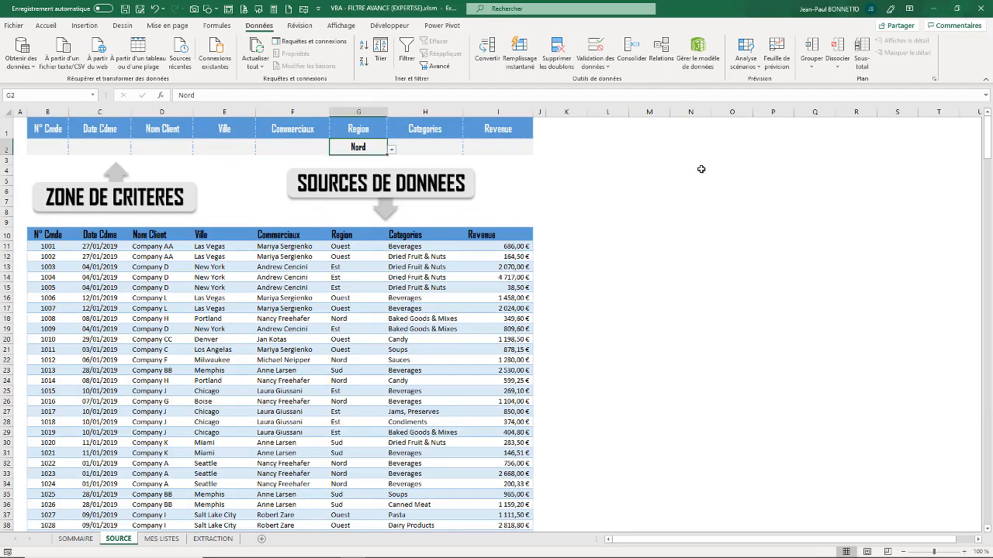
{"action": "left_click", "coordinate": [436, 66]}
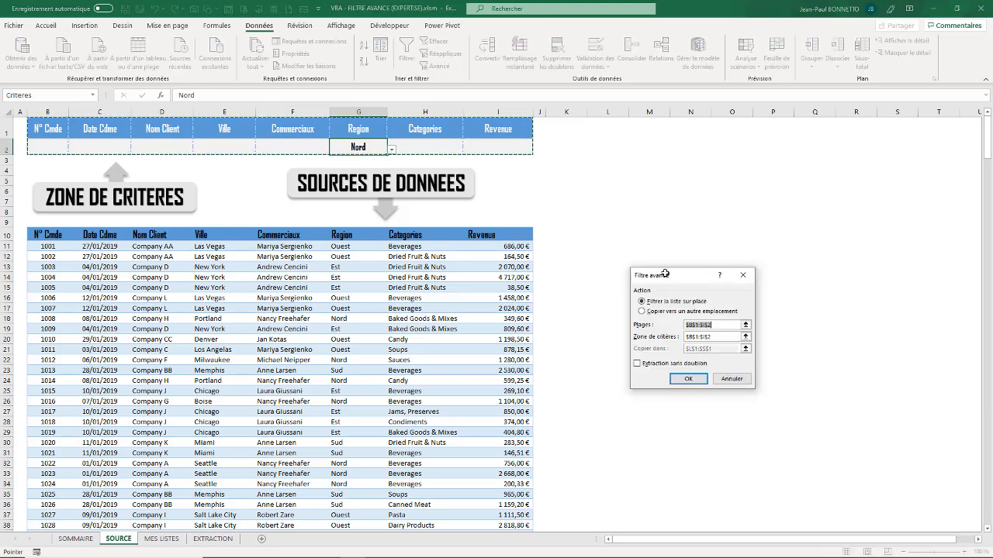
{"action": "left_click", "coordinate": [743, 275]}
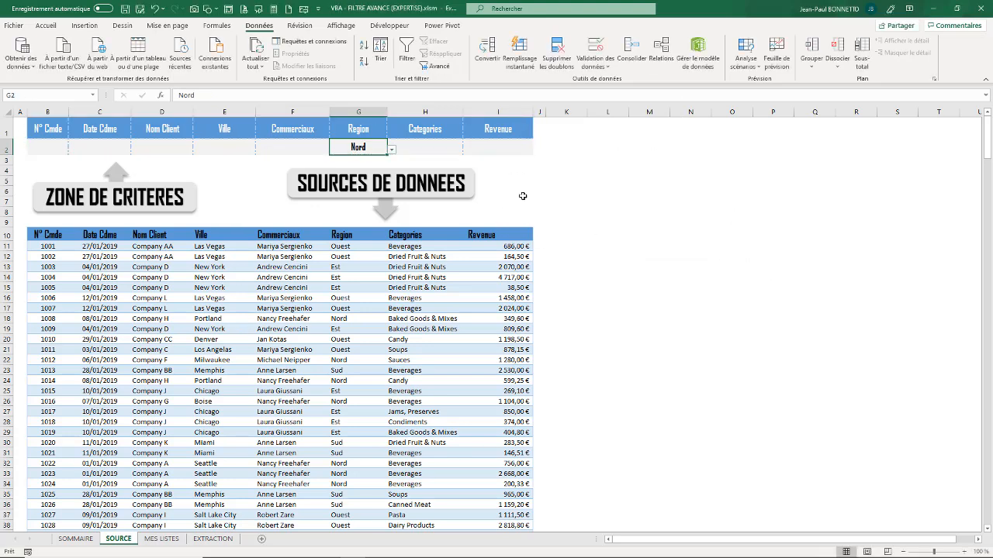
{"action": "left_click", "coordinate": [554, 183]}
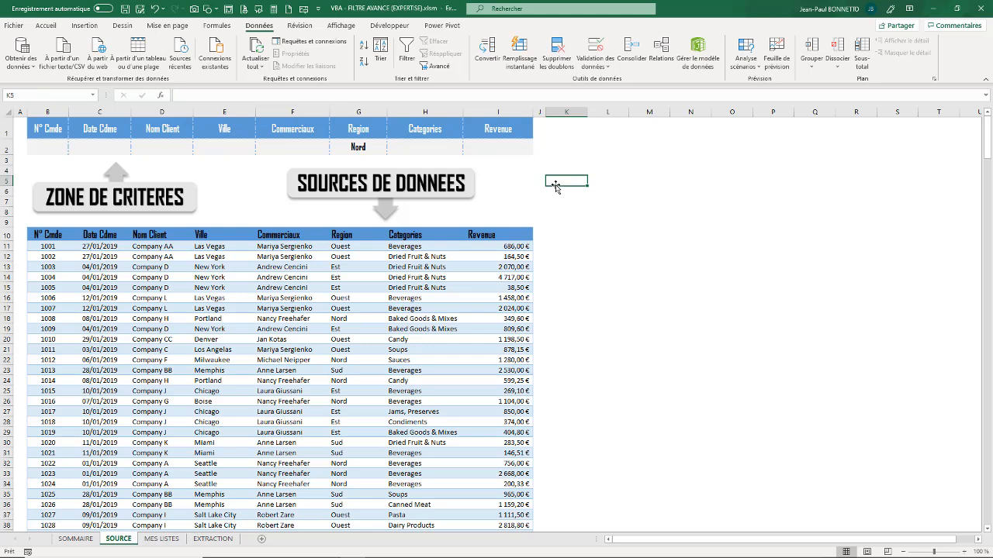